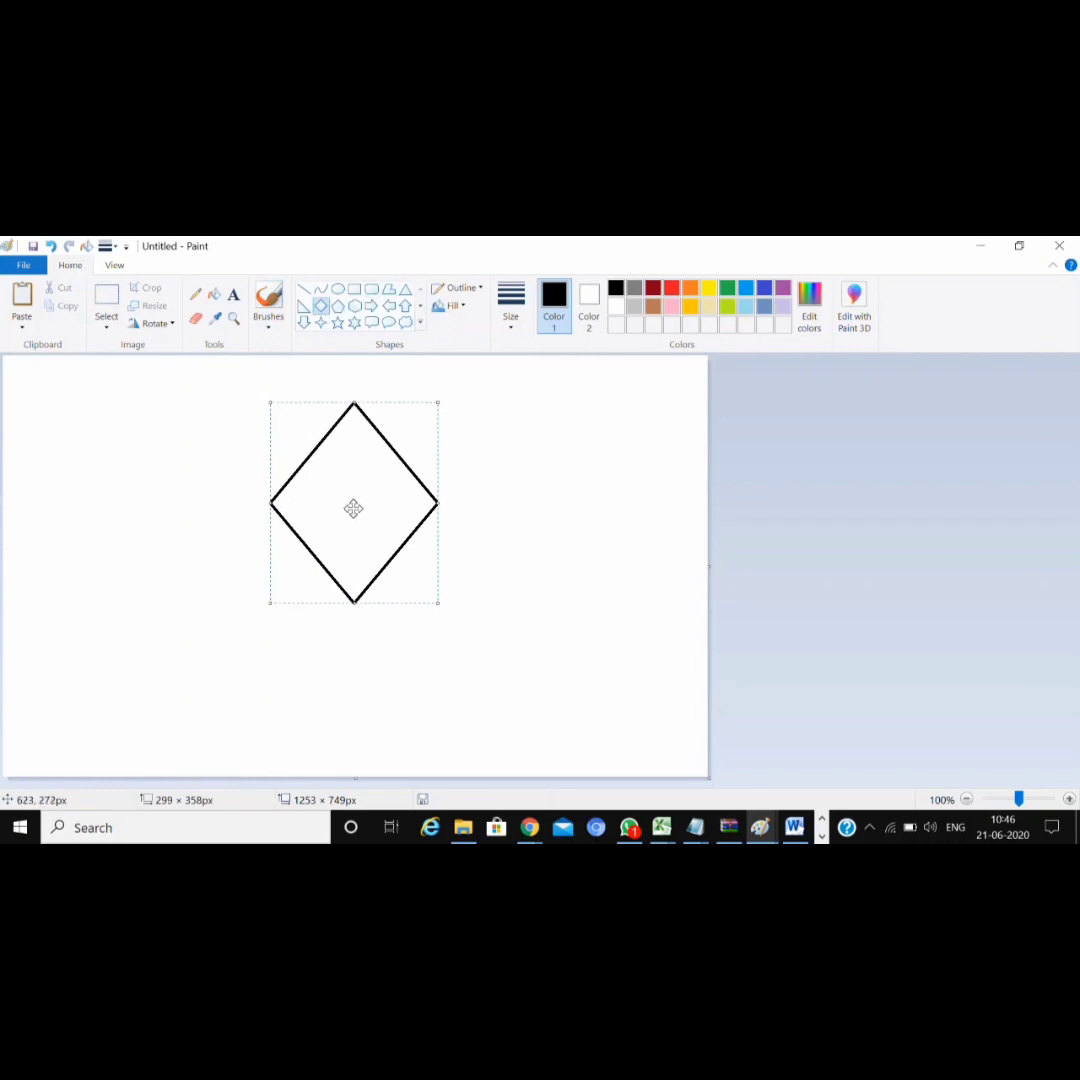
- Move the diamond to the canvas's upper-left corner and draw a vertical black line from its top corner to its bottom corner
left_click_drag(354, 509, 97, 487)
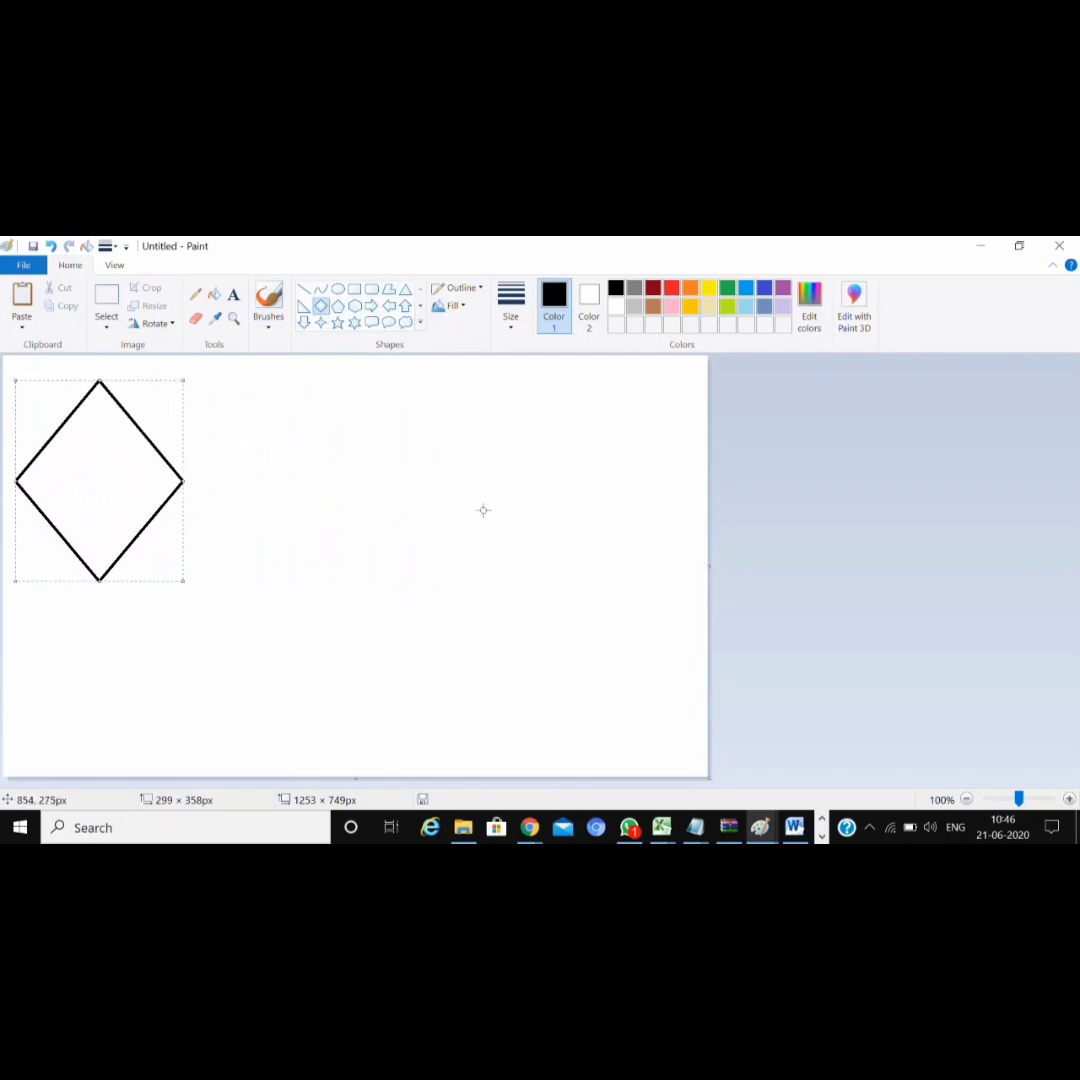
left_click(815, 501)
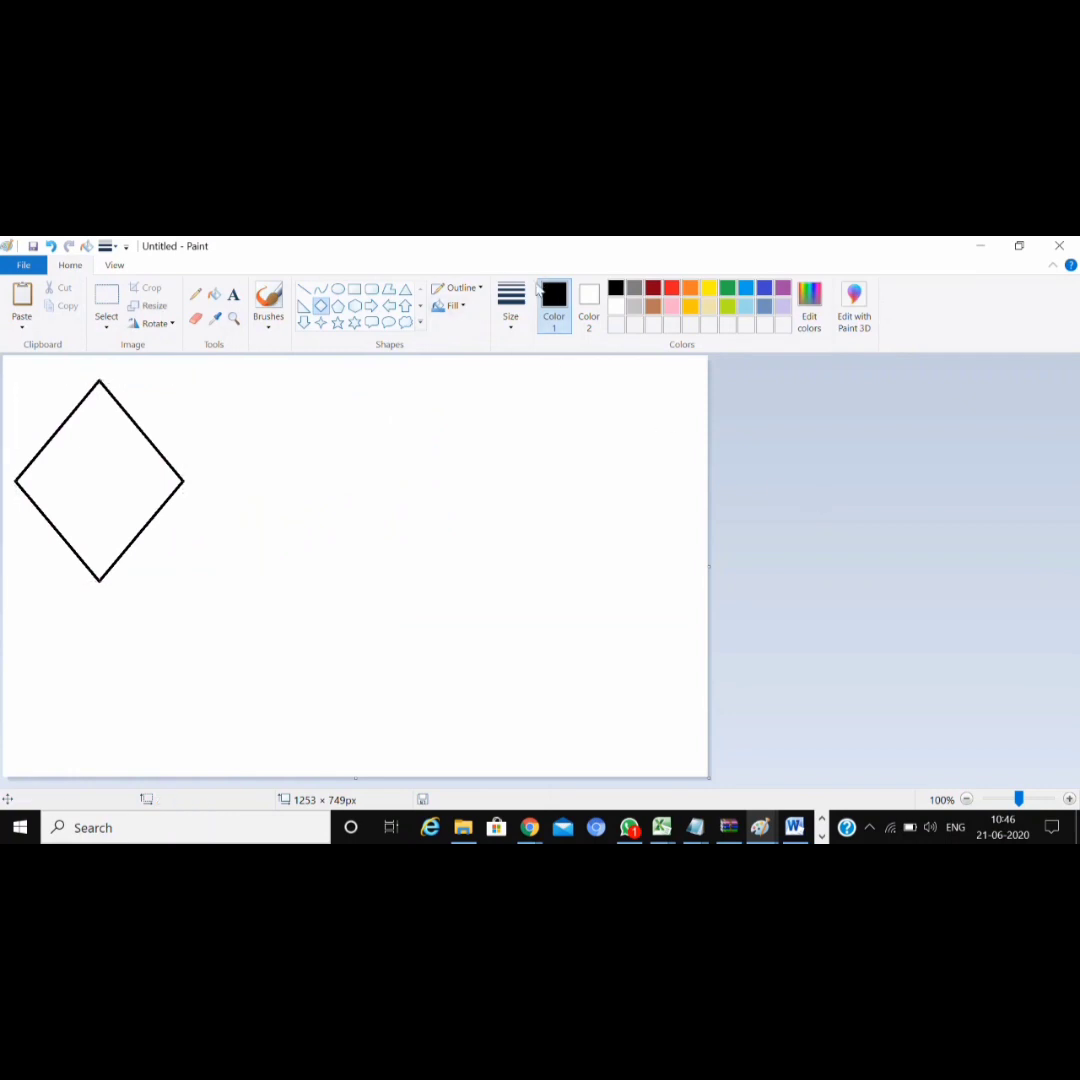
left_click(304, 289)
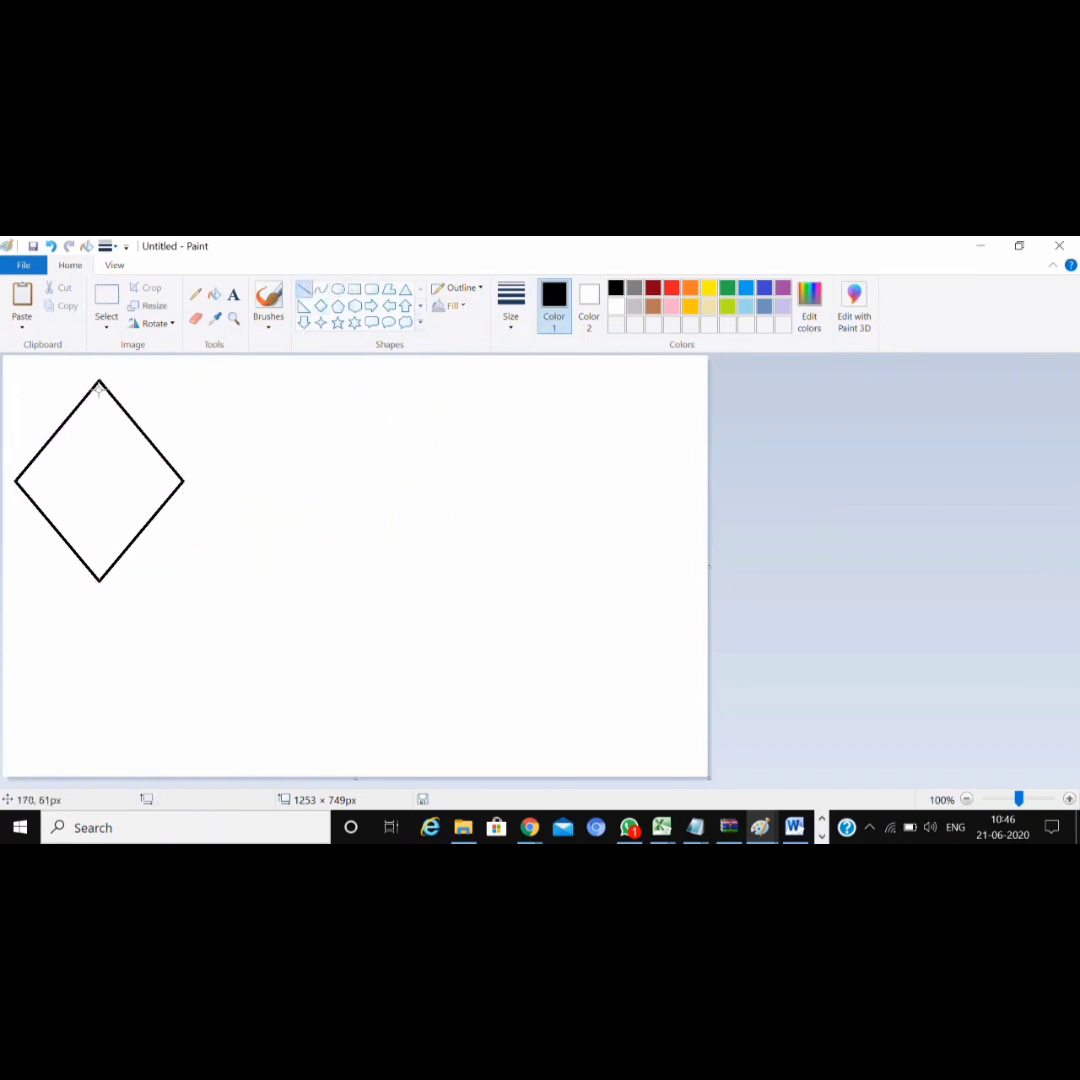
left_click_drag(98, 381, 99, 578)
left_click(883, 376)
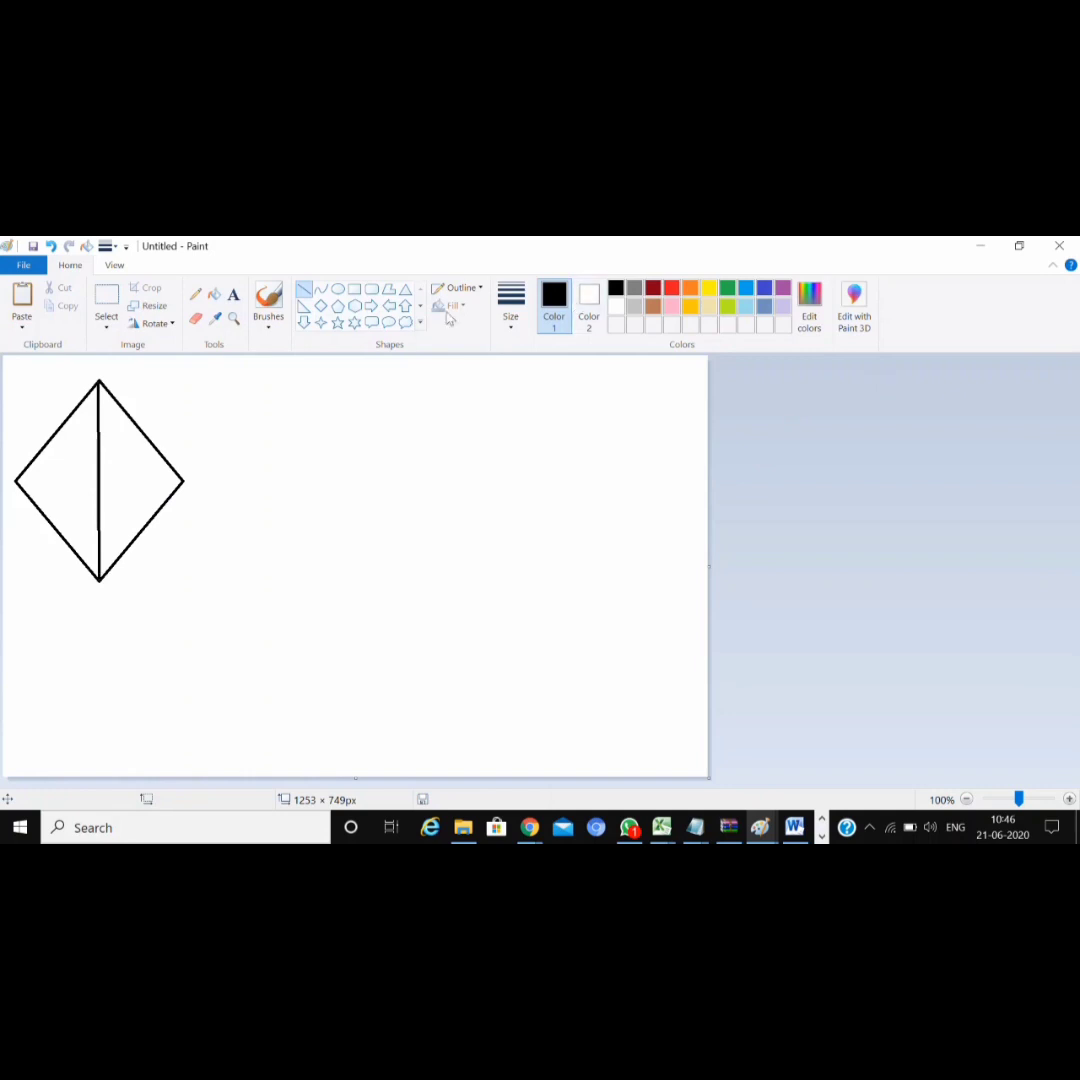
- Draw a curve between the diamond's left and right corners, about 297 px wide and bowed upward to form the kite's crossbar
left_click(321, 290)
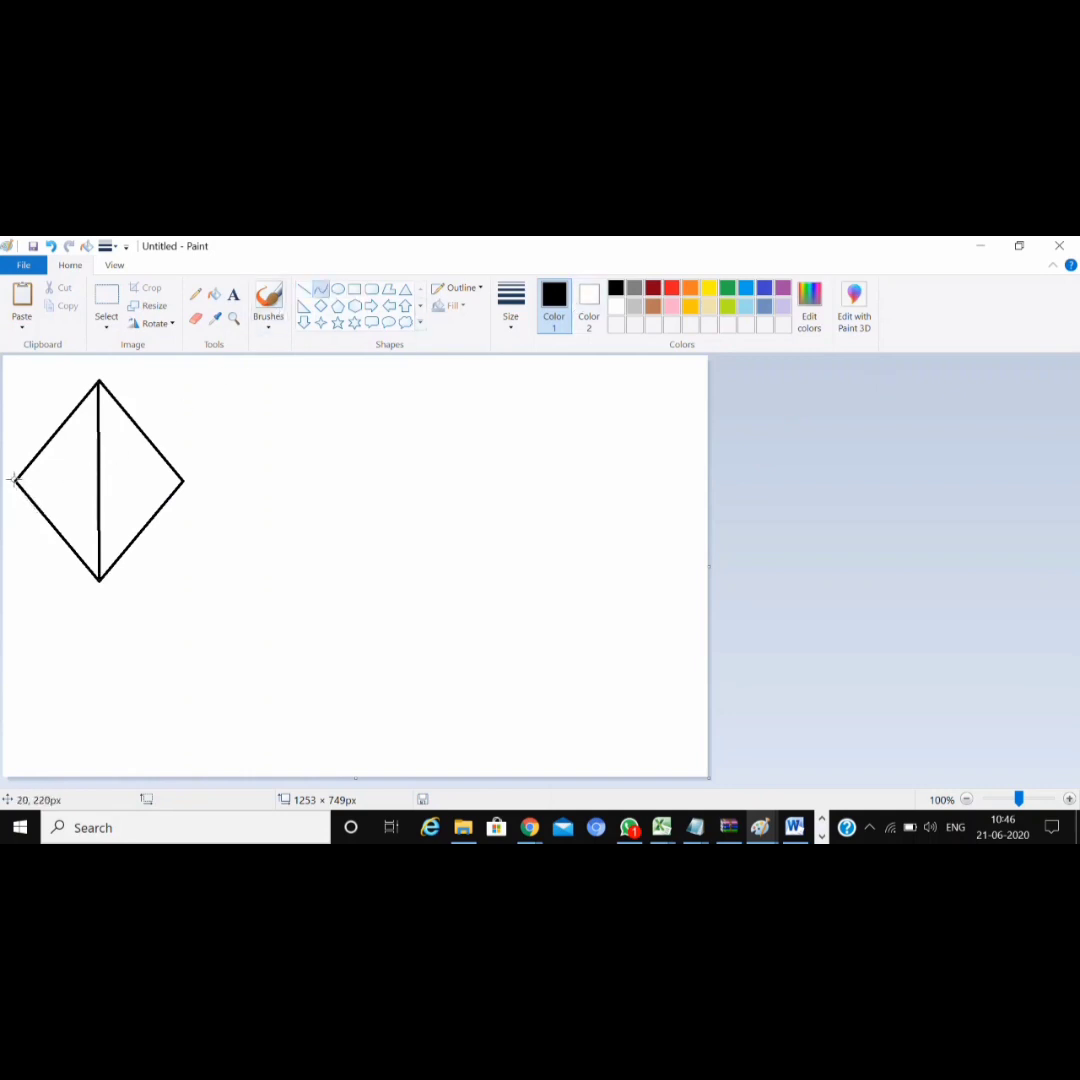
left_click_drag(17, 481, 183, 480)
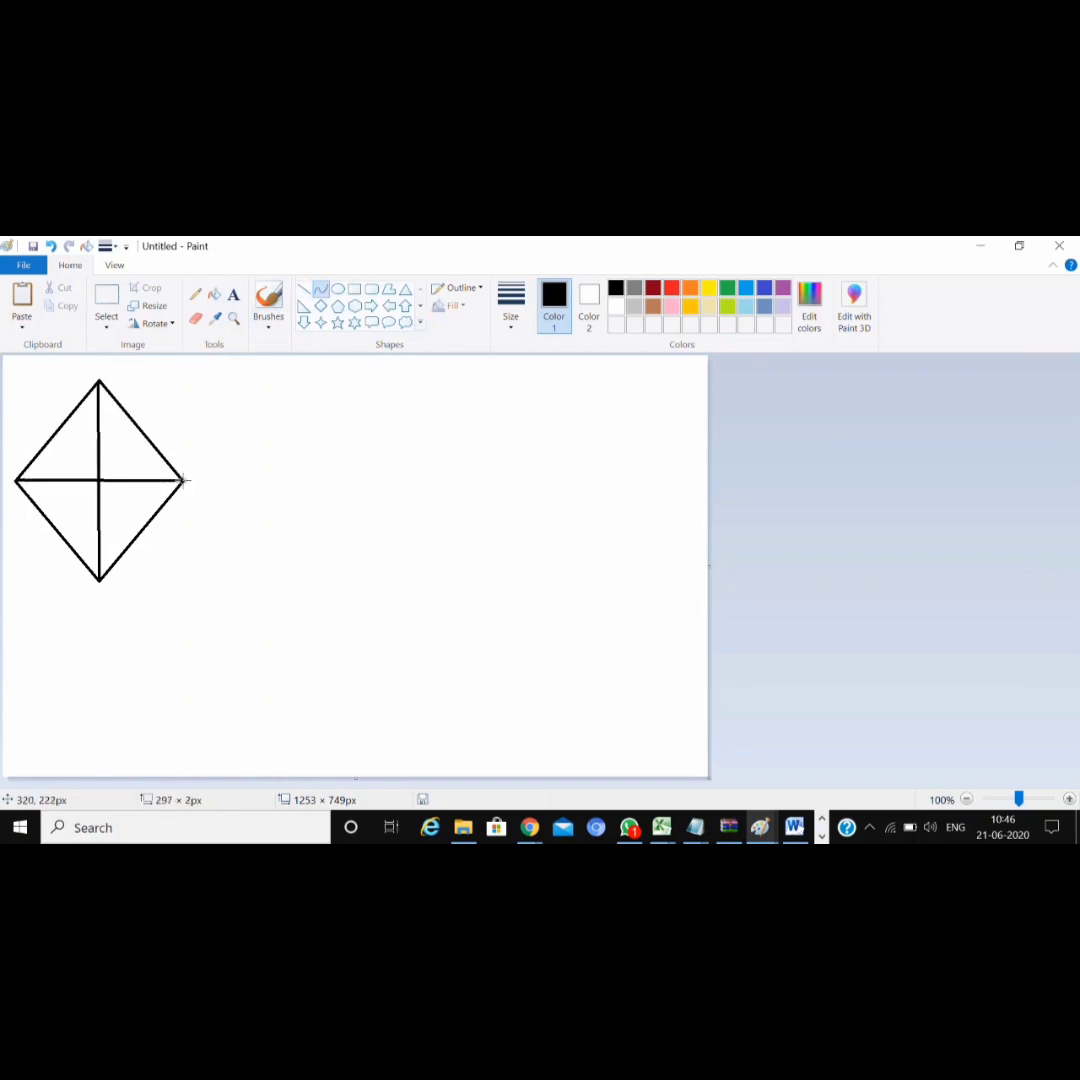
left_click_drag(92, 405, 100, 418)
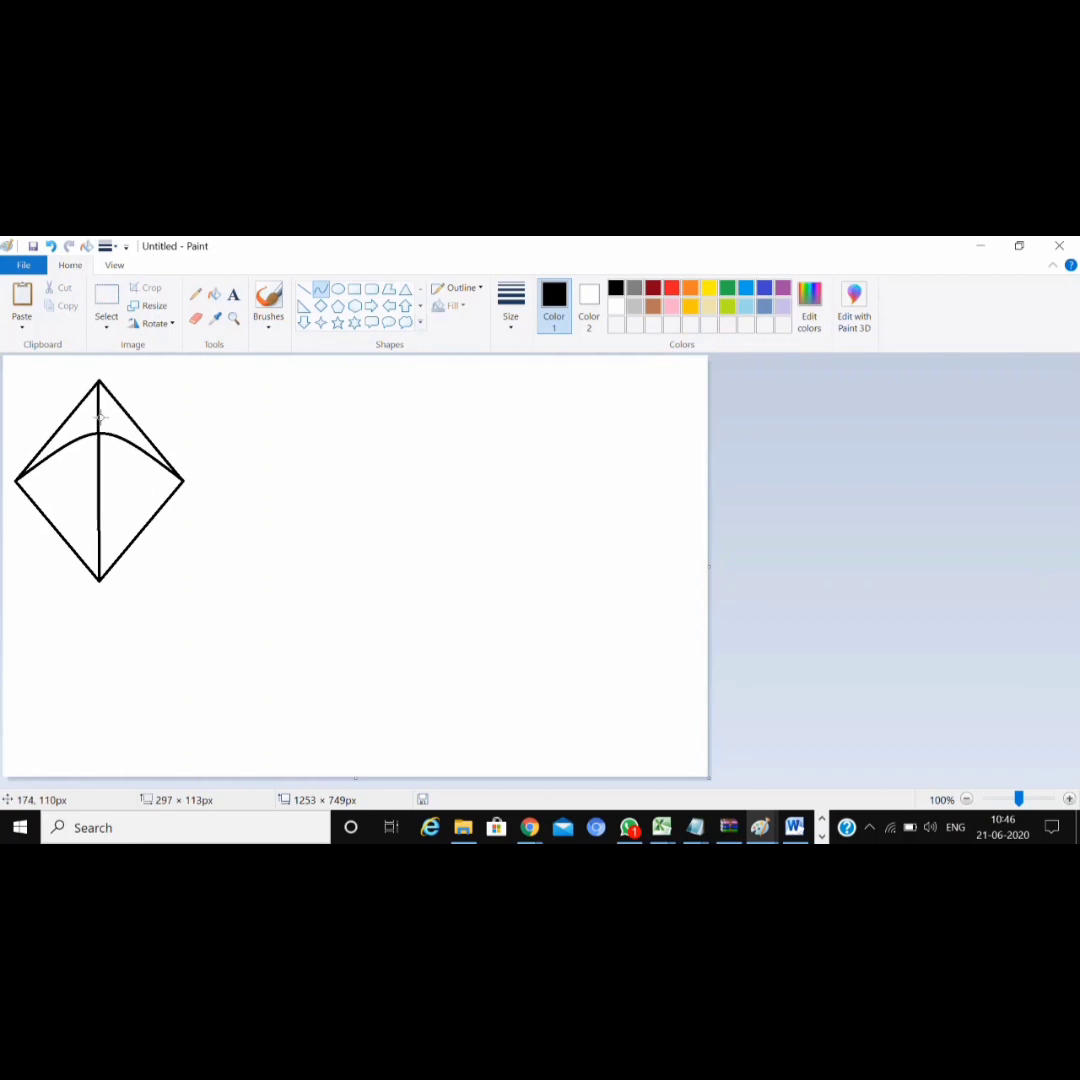
left_click(928, 539)
left_click(927, 532)
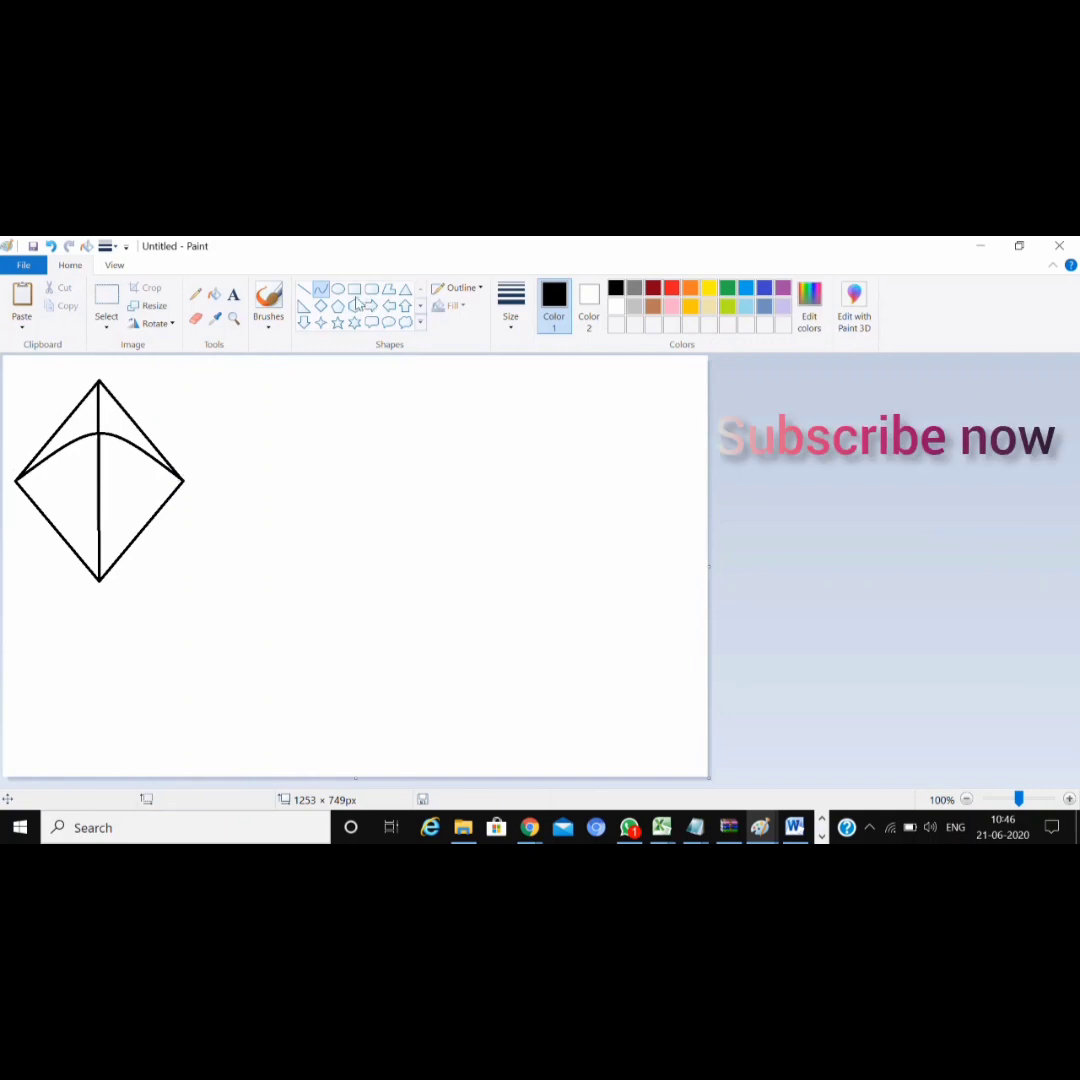
- Draw a triangular tail of about 108 × 53 px with its apex touching the diamond's bottom corner
left_click(405, 289)
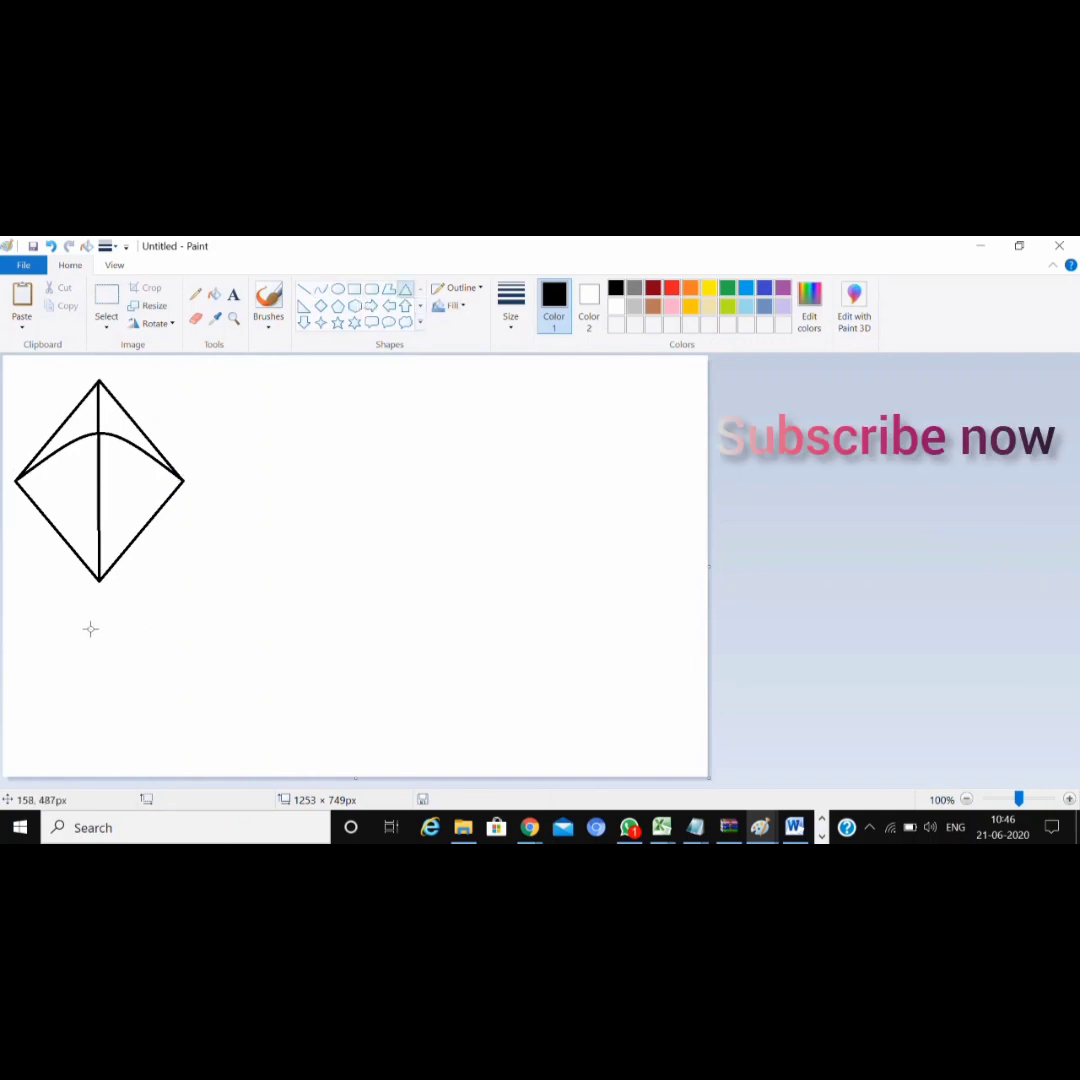
mouse_move(72, 595)
left_mouse_down()
mouse_move(132, 613)
mouse_move(132, 624)
mouse_move(111, 615)
mouse_move(115, 624)
mouse_move(98, 591)
left_mouse_up()
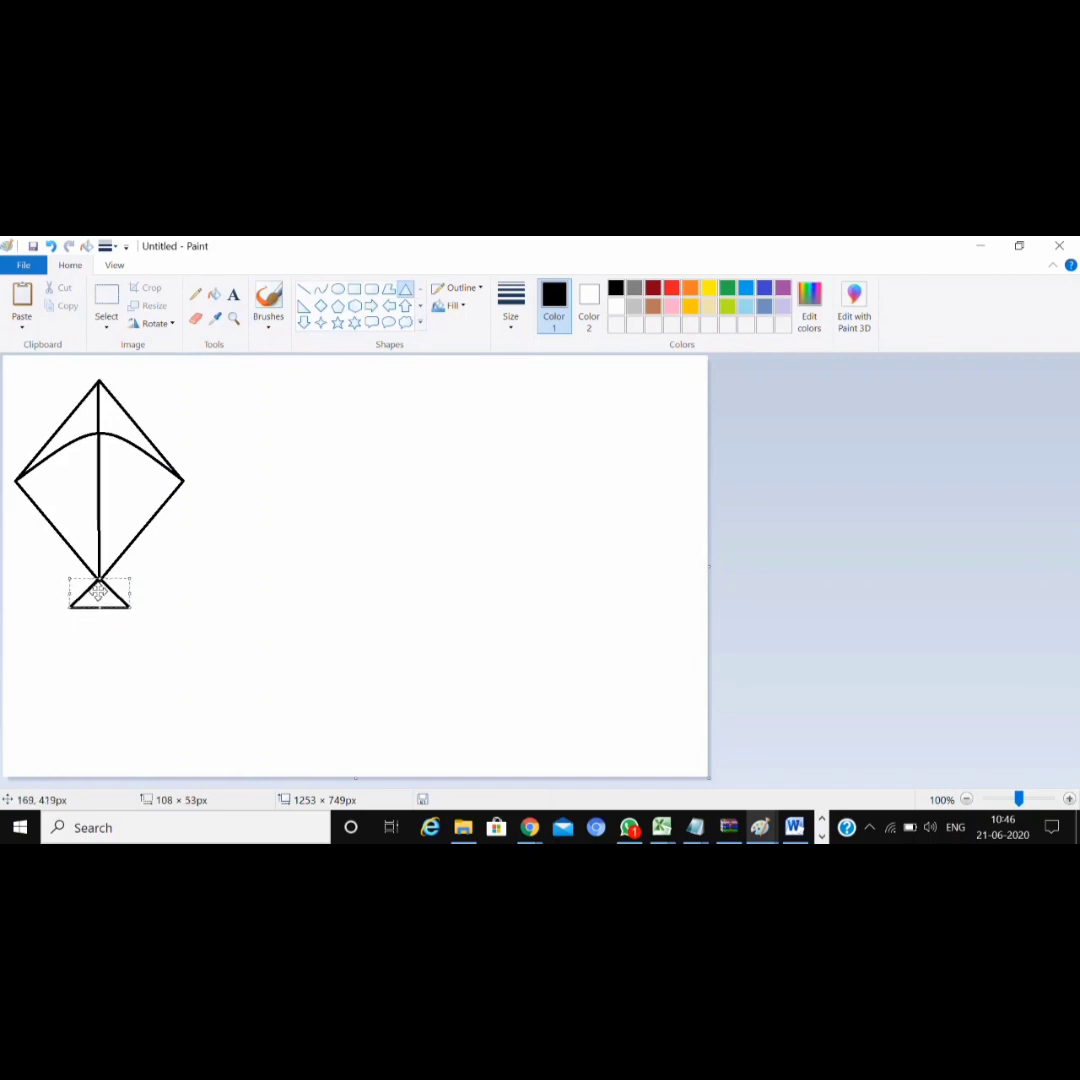
left_click(822, 439)
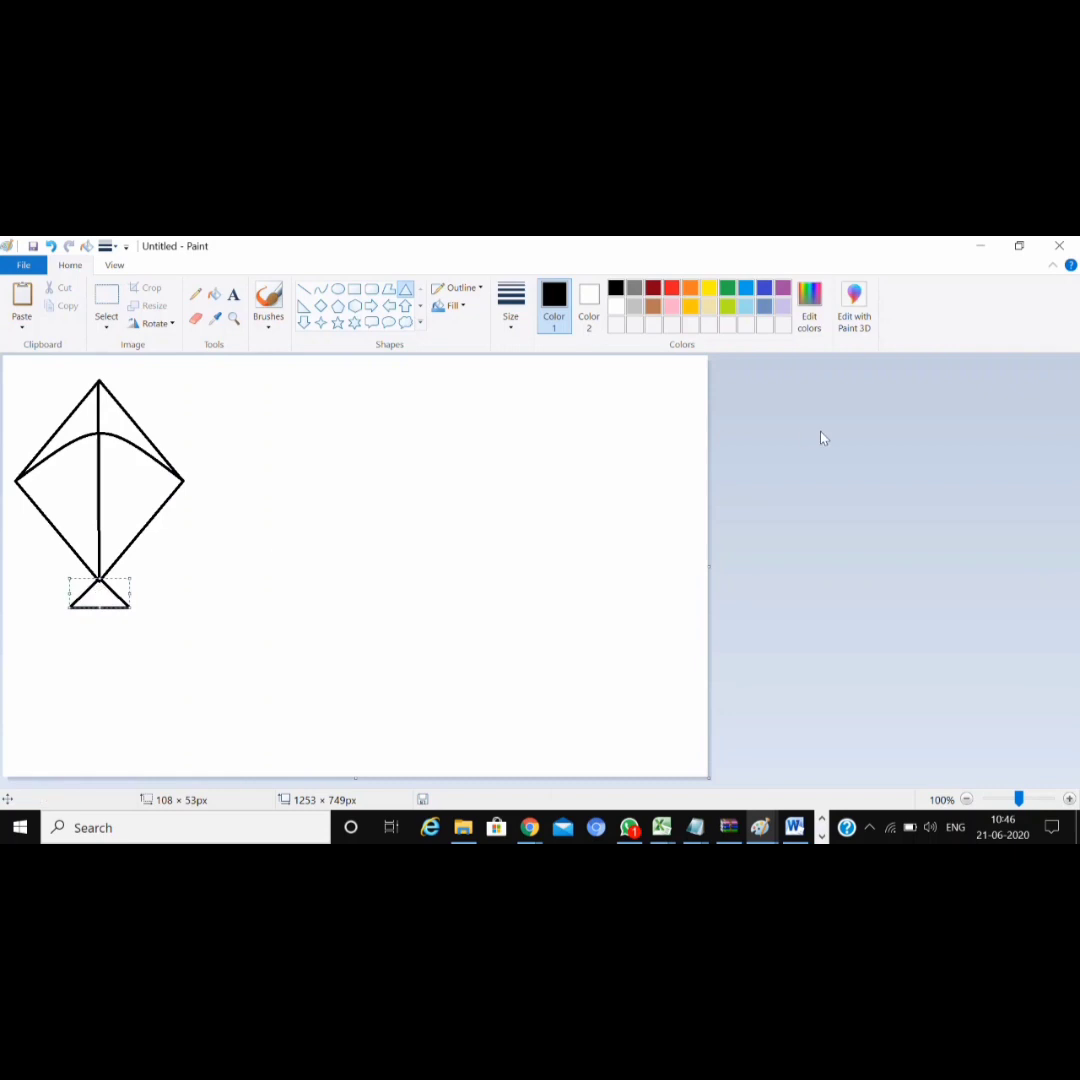
- Copy the whole kite with a rectangular selection and place a pasted duplicate to its right, slightly lower
left_click(109, 321)
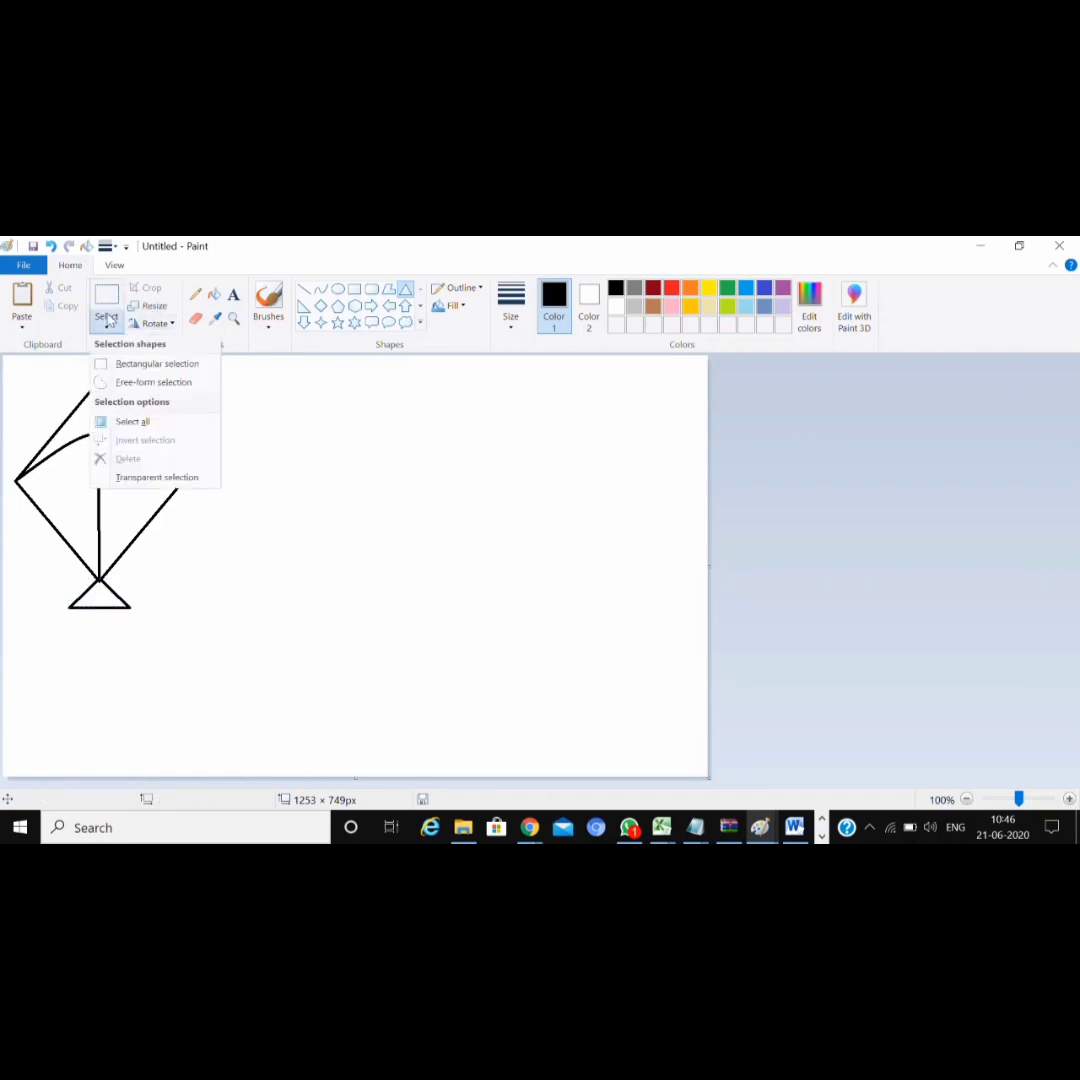
left_click(118, 364)
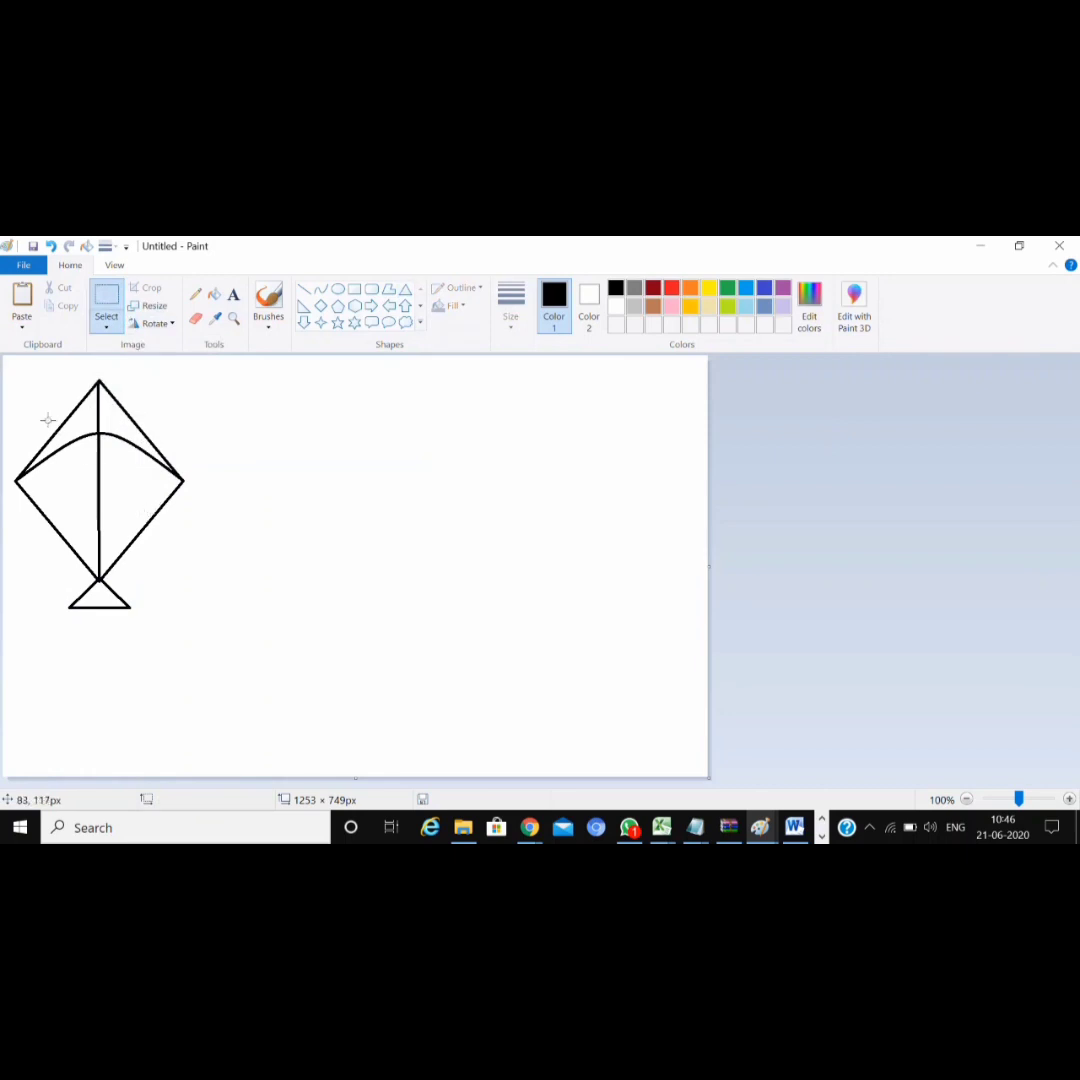
left_click_drag(14, 370, 195, 618)
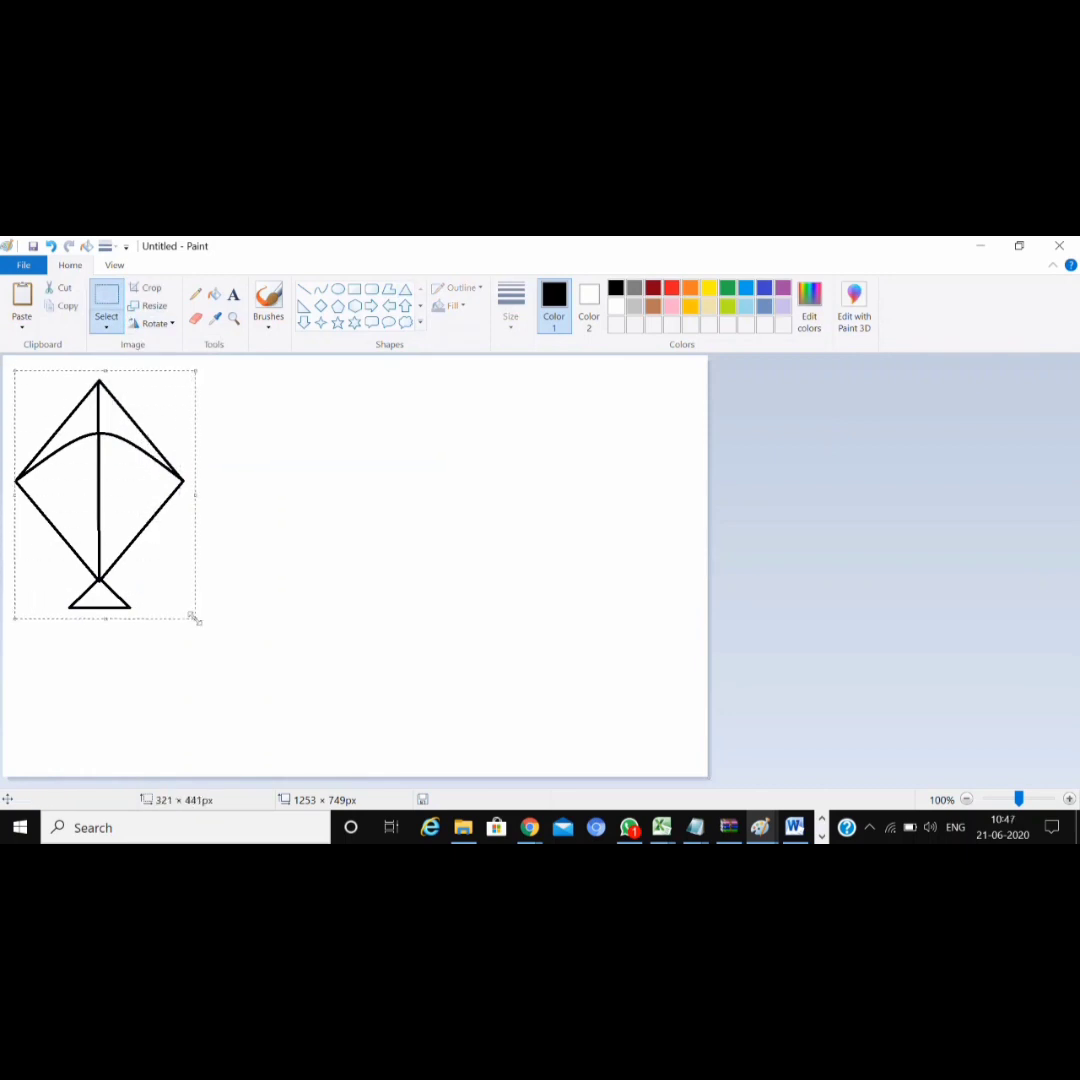
right_click(161, 540)
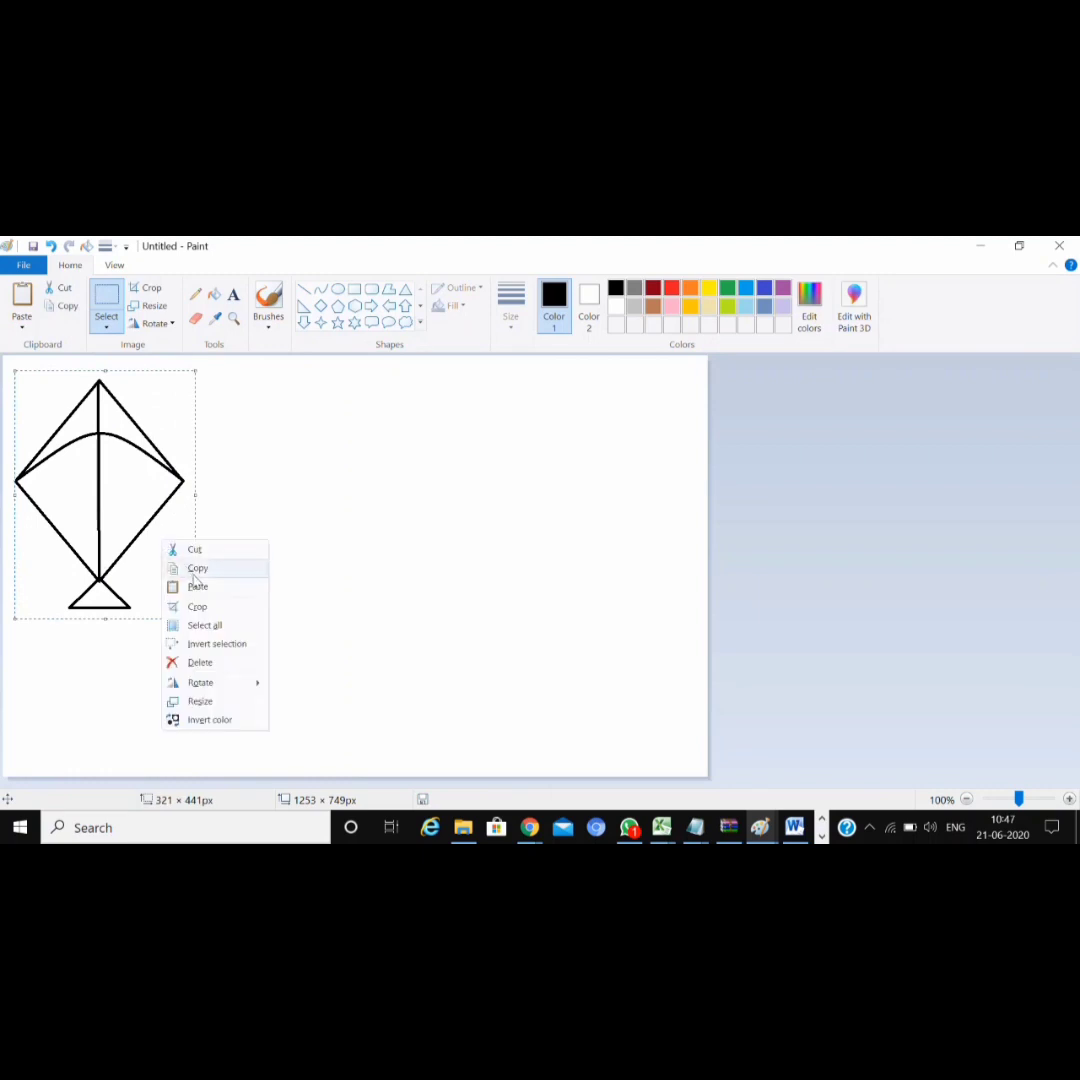
left_click(194, 570)
left_click(770, 535)
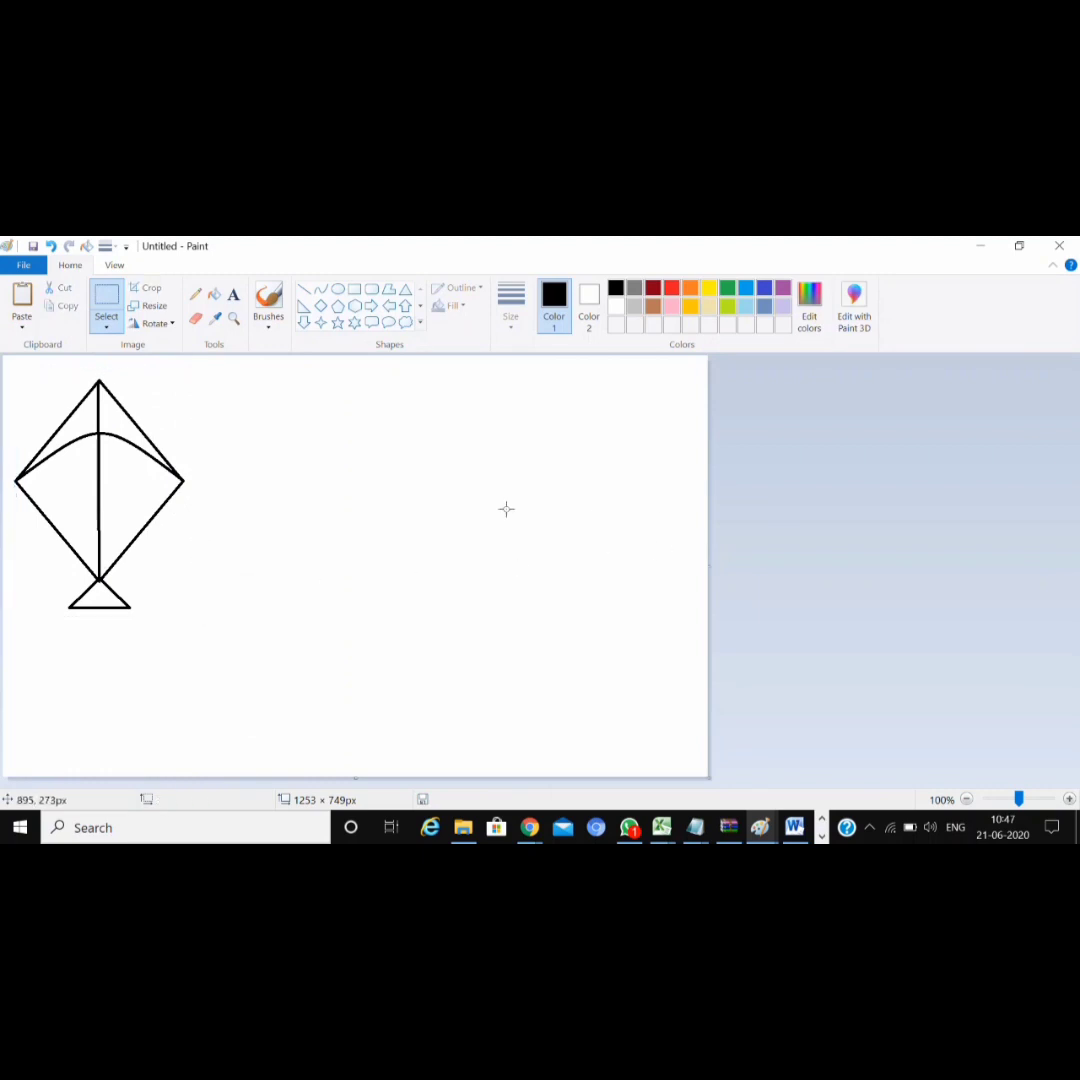
key("ctrl+v")
left_click_drag(108, 450, 330, 497)
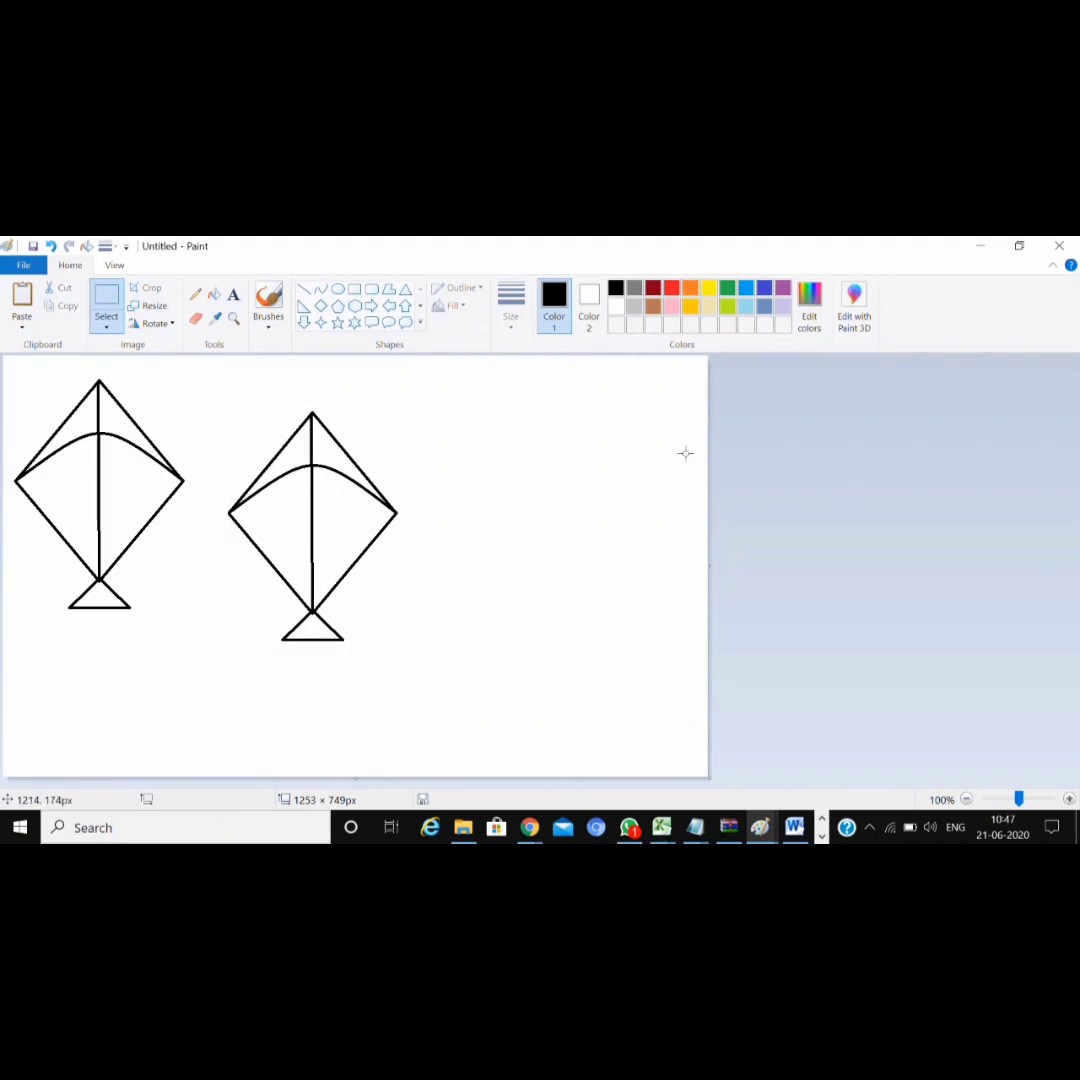
- Paste another kite and place it at the canvas's upper edge, to the right of the second kite
key("ctrl+v")
left_click_drag(114, 470, 514, 453)
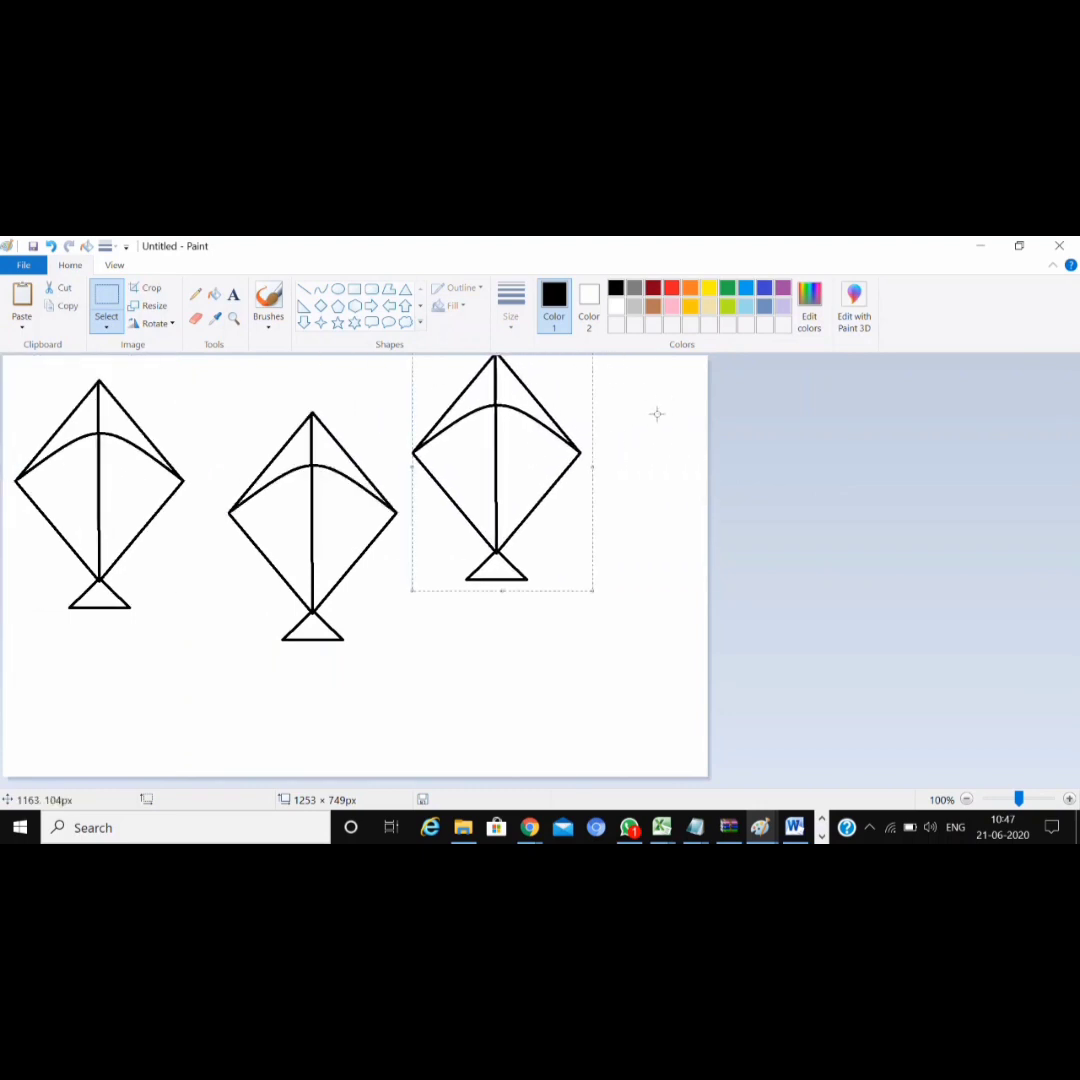
left_click(911, 411)
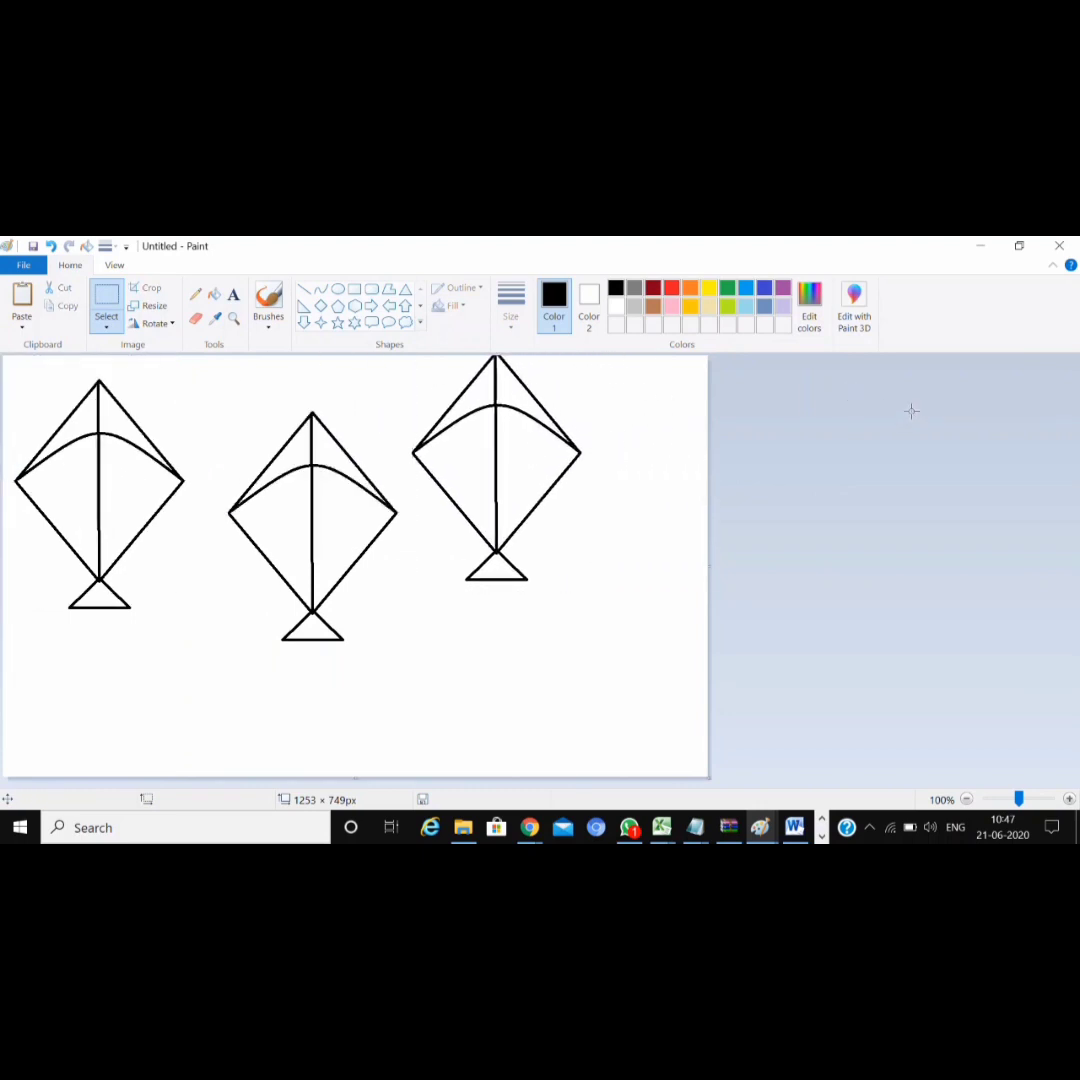
- Paste a fourth kite and place it in the canvas's lower-right corner
key("ctrl+v")
left_click_drag(127, 441, 658, 579)
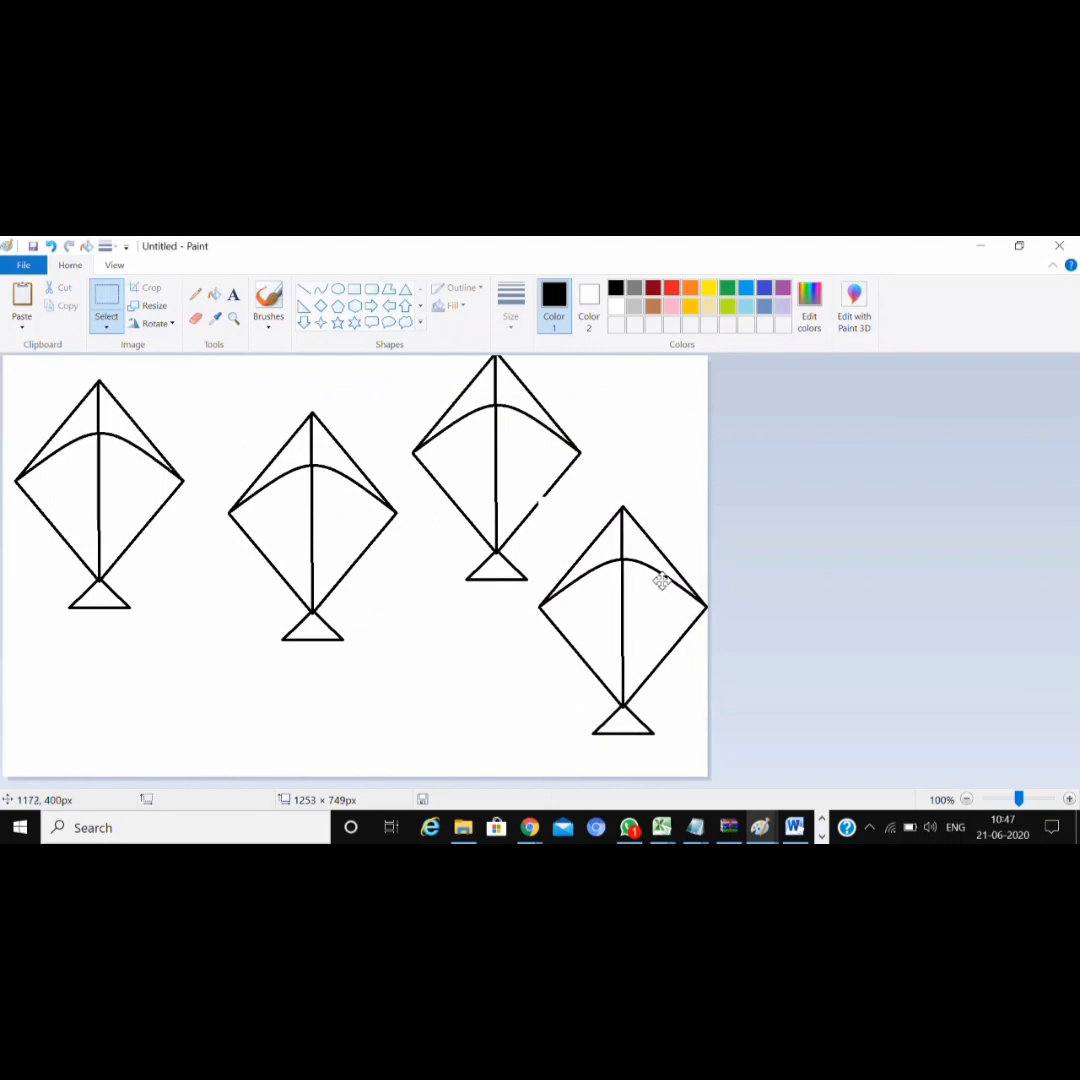
left_click(858, 526)
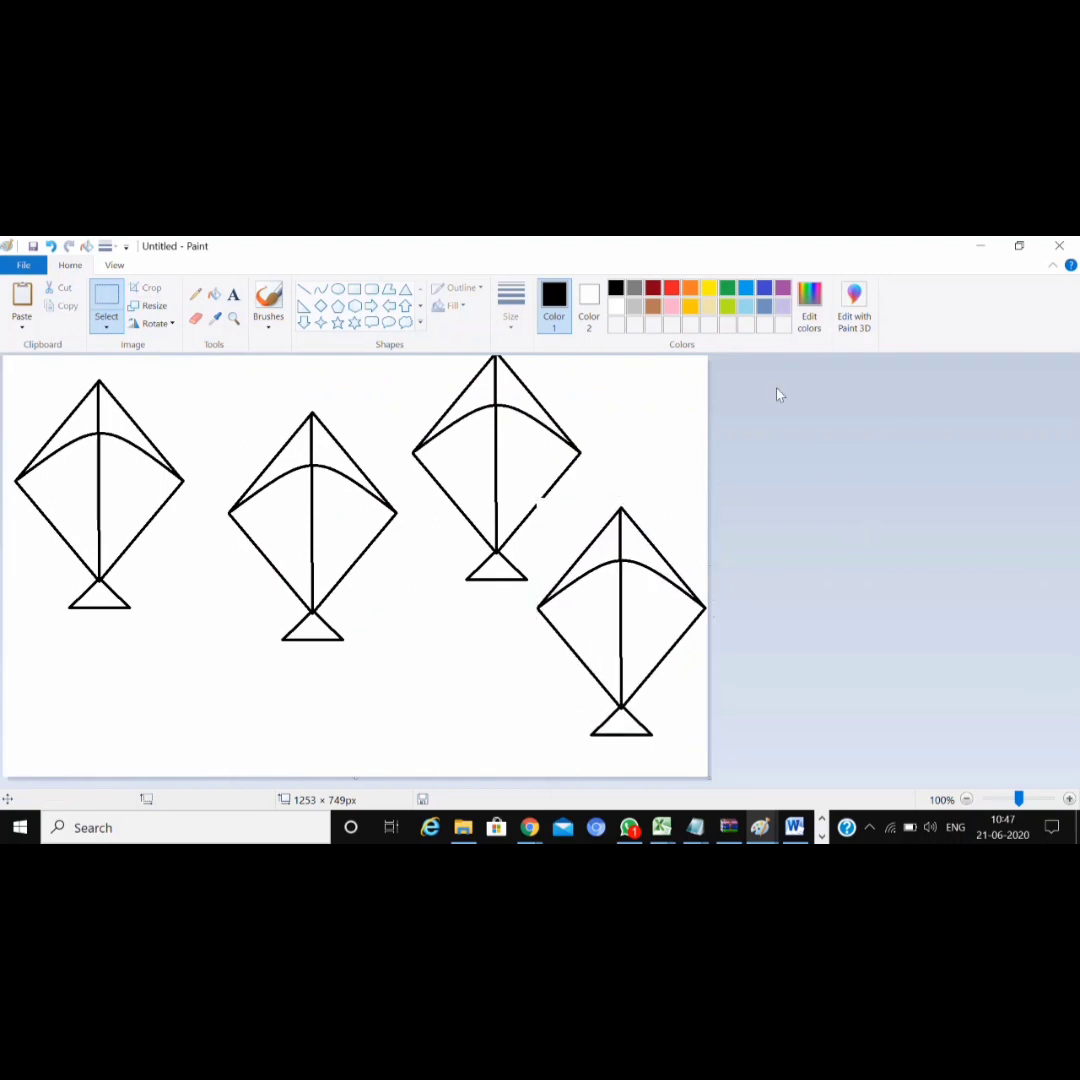
- Try to fill the white background around the kites with bright blue, and undo the fill
left_click(748, 290)
left_click(214, 294)
left_click(246, 396)
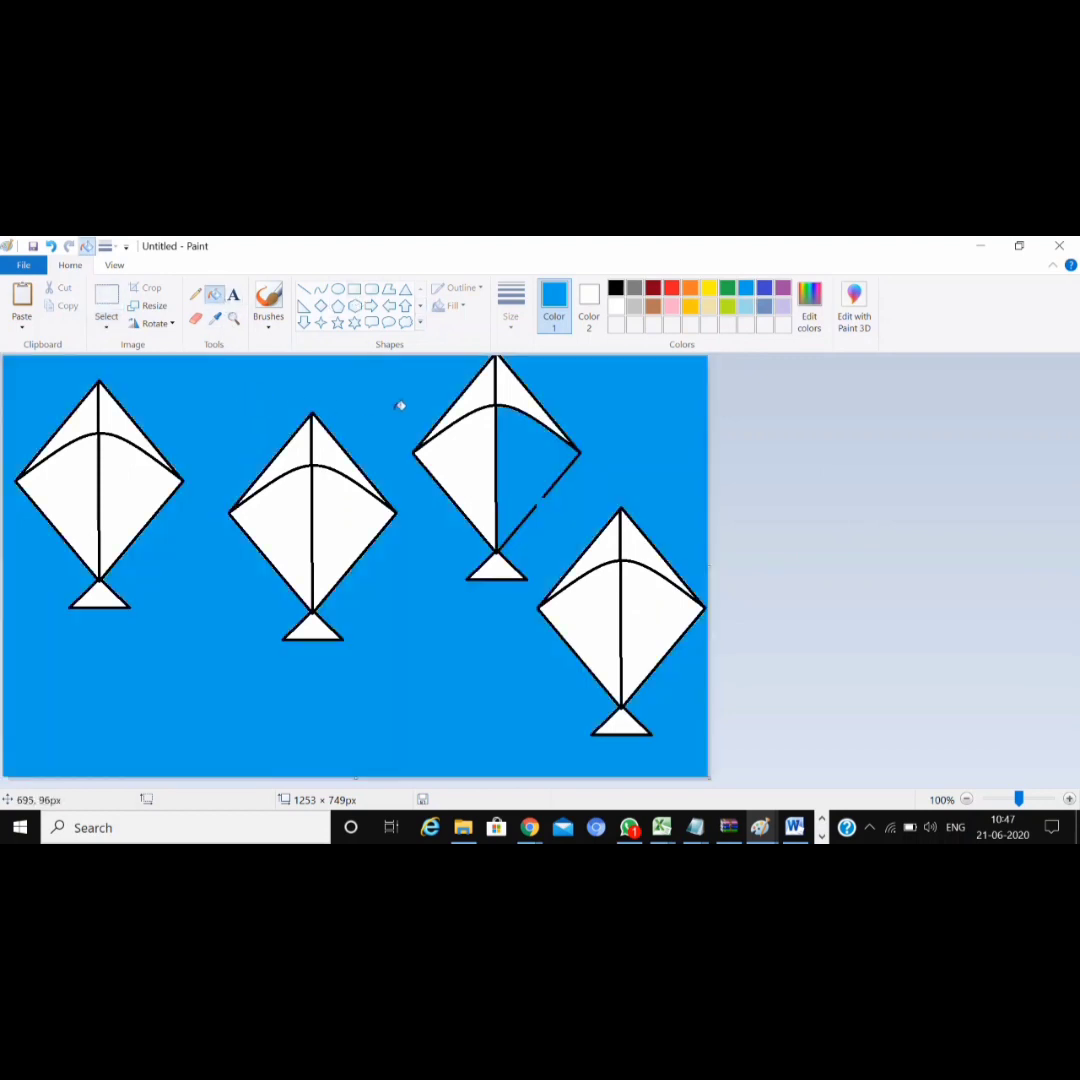
key("ctrl+z")
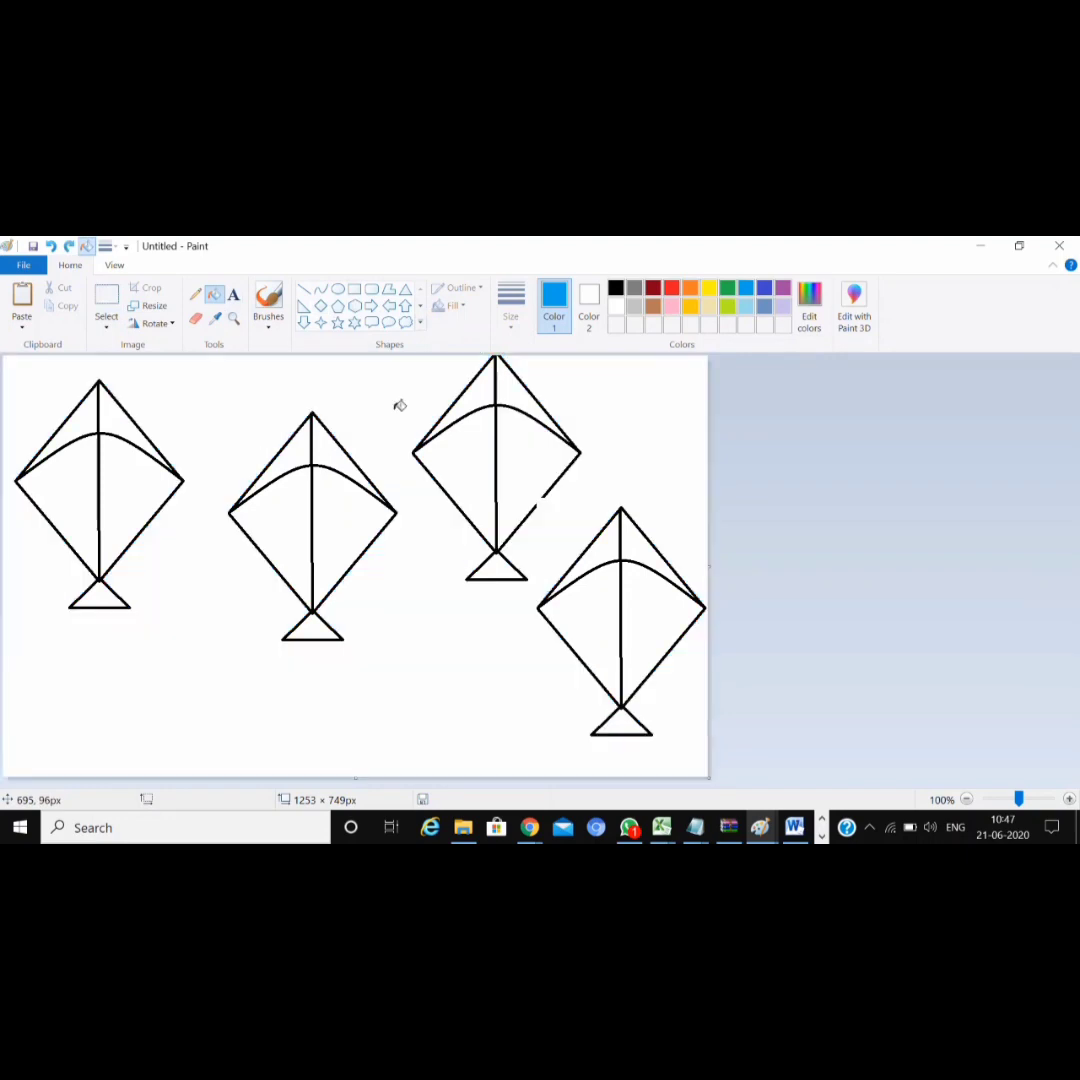
- Close the gap in the third kite's lower-right edge with a short black line of about 33 × 34 px
left_click(303, 290)
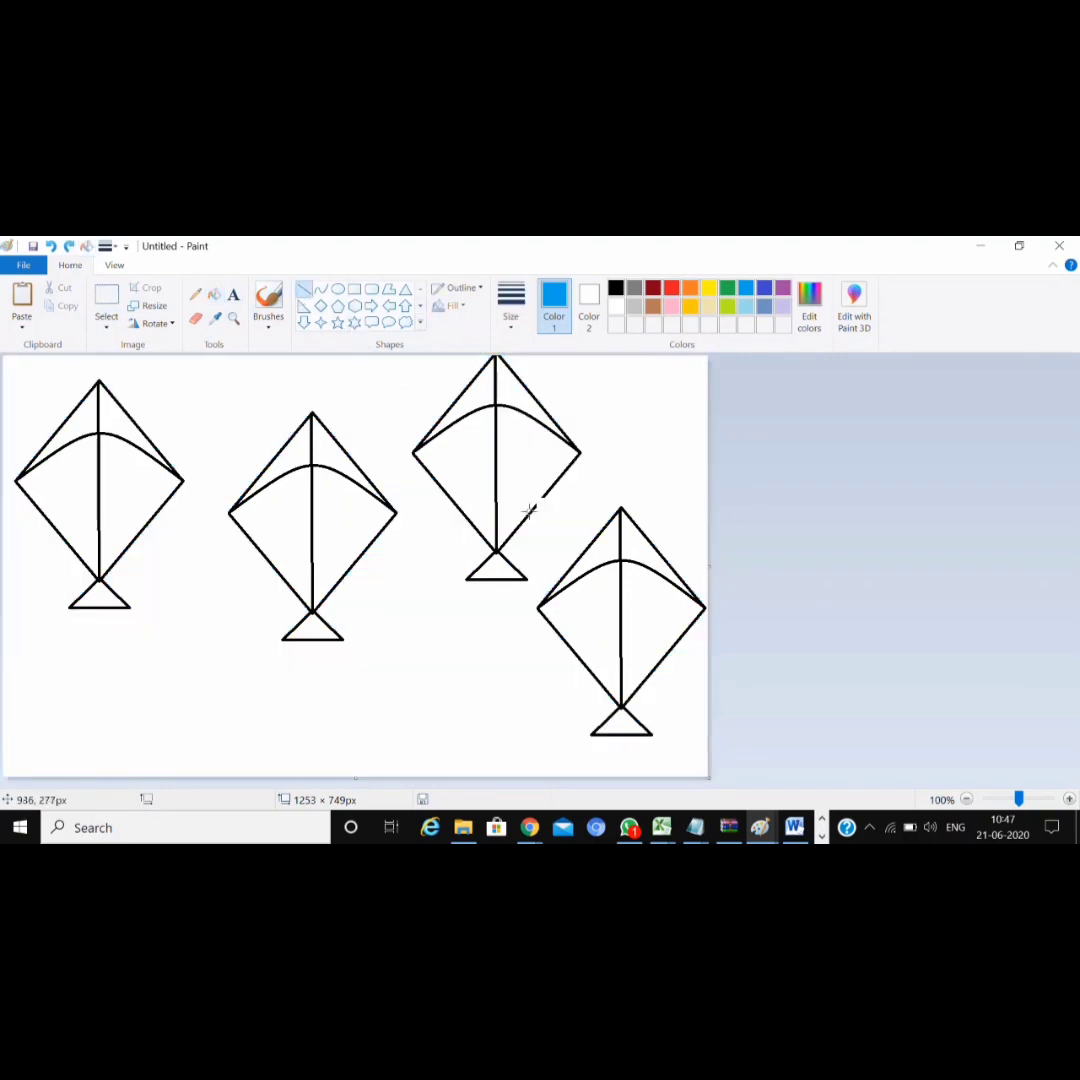
left_click_drag(529, 510, 547, 494)
left_click(614, 290)
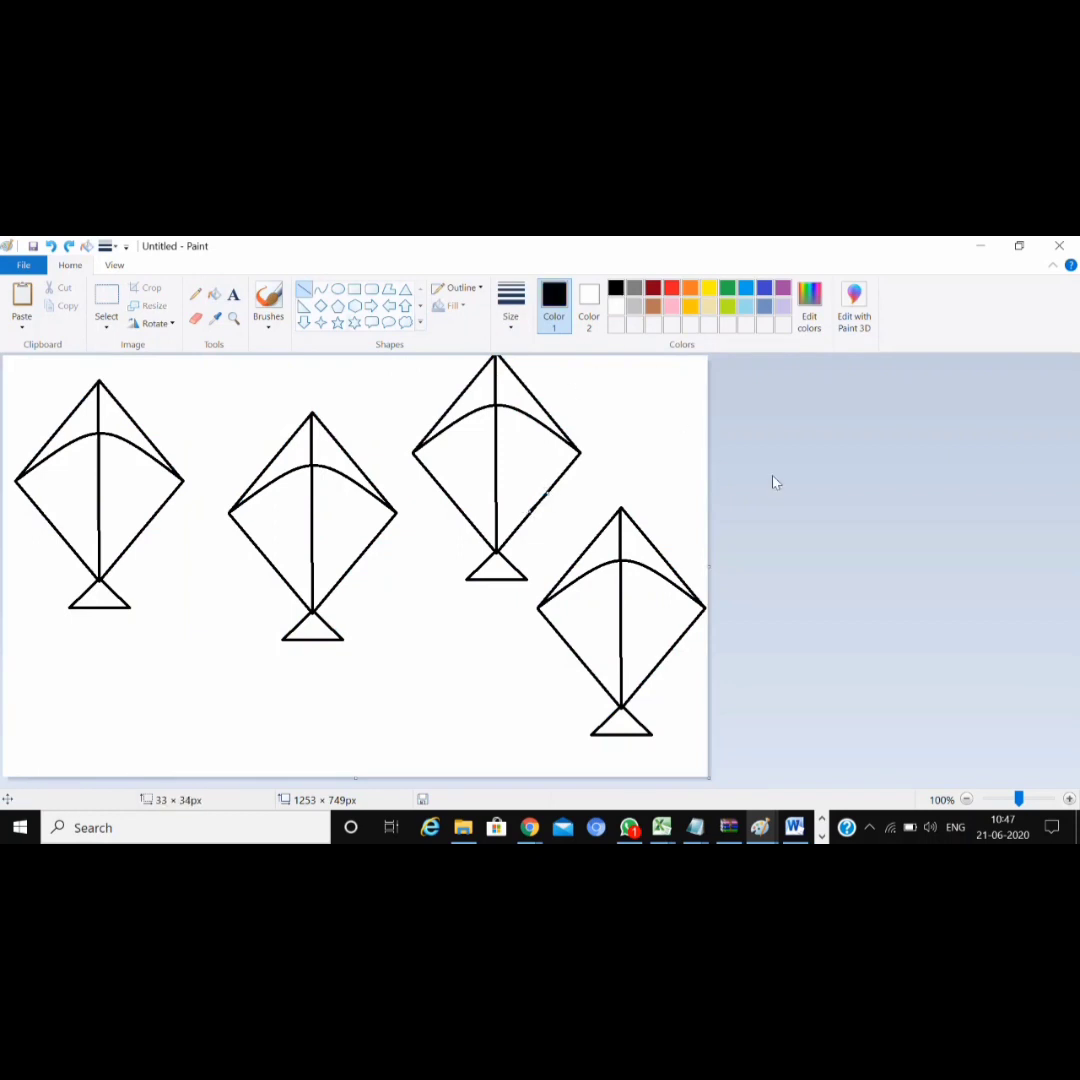
- Fill the white background around the four kites with bright blue
left_click(214, 295)
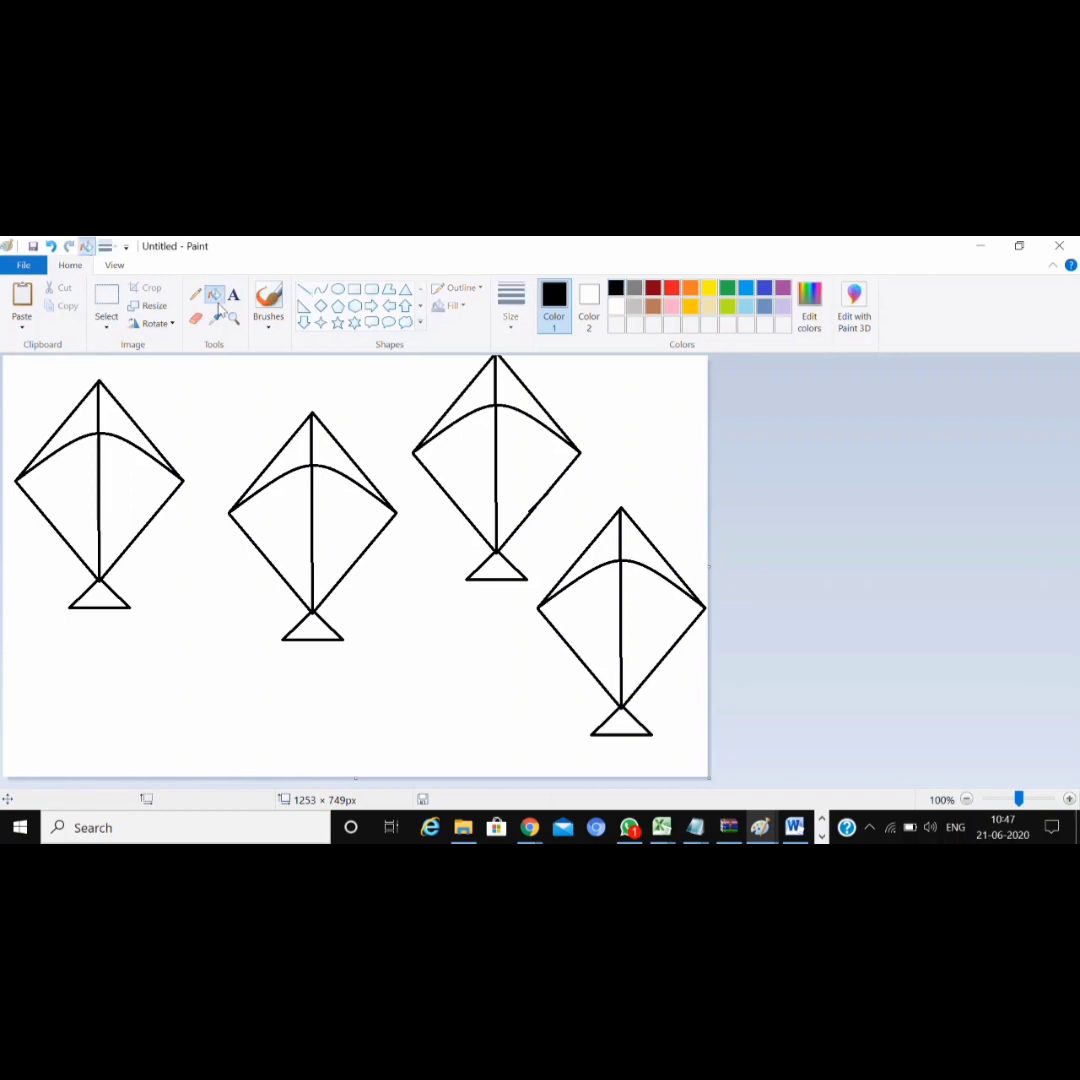
left_click(182, 402)
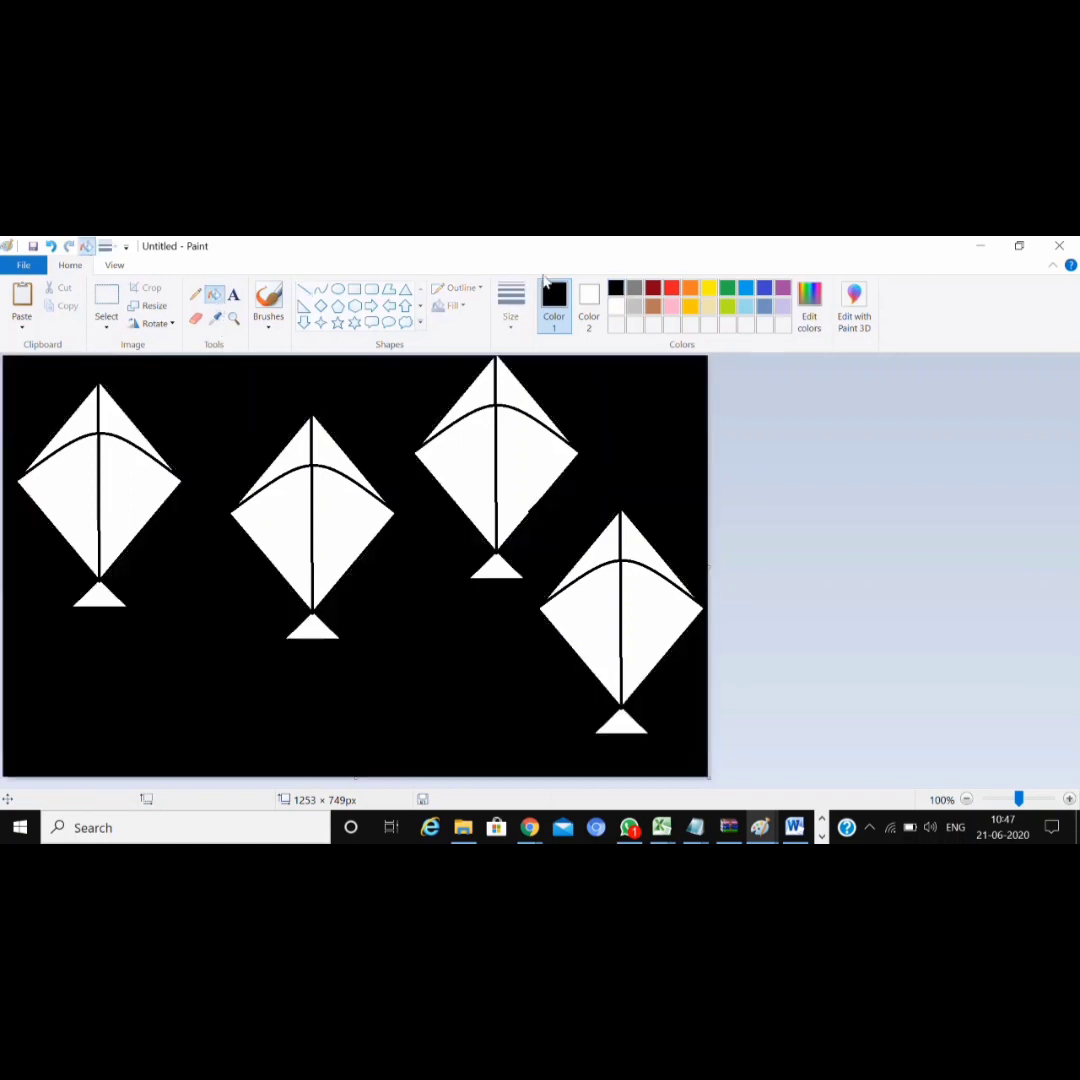
key("ctrl+z")
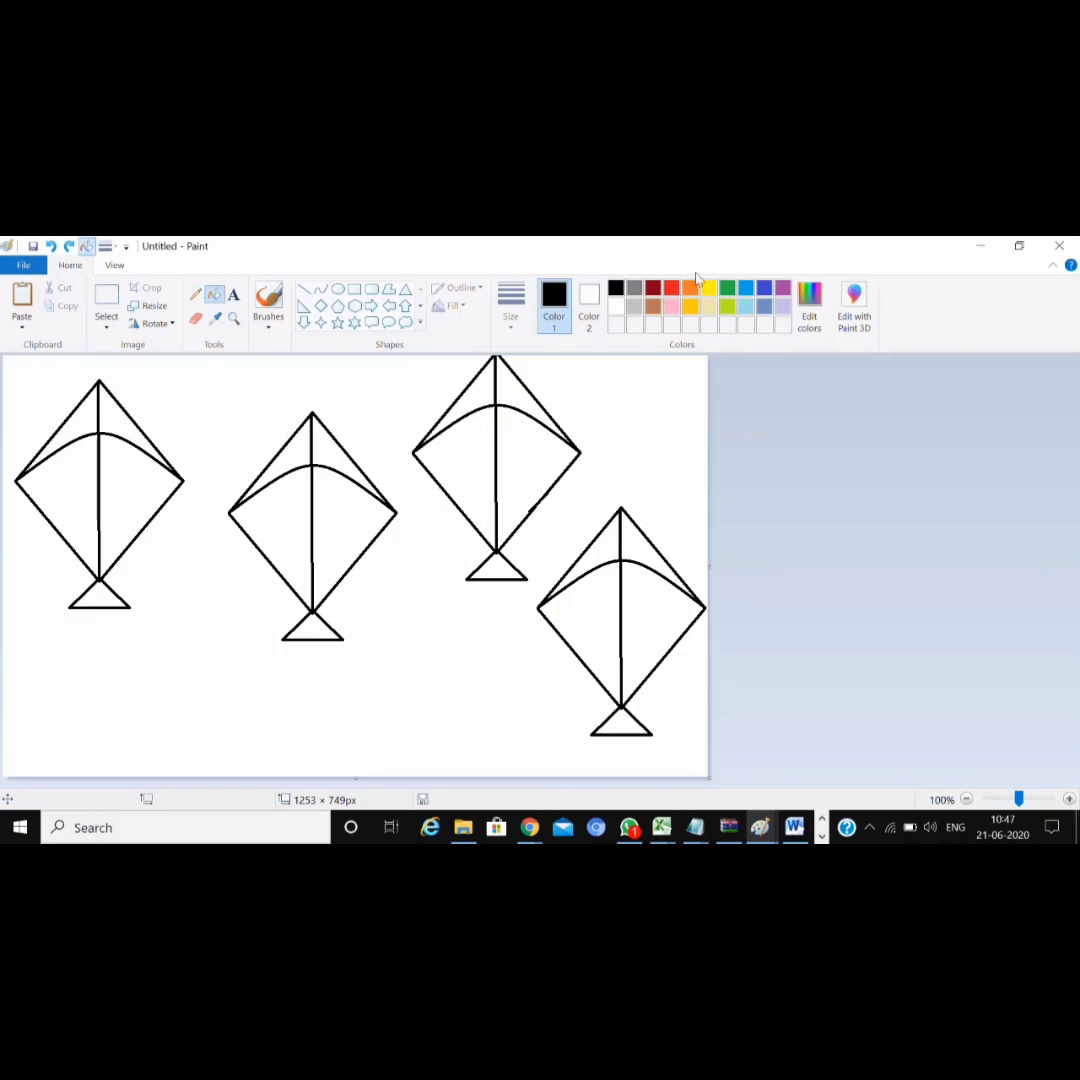
left_click(745, 293)
left_click(407, 390)
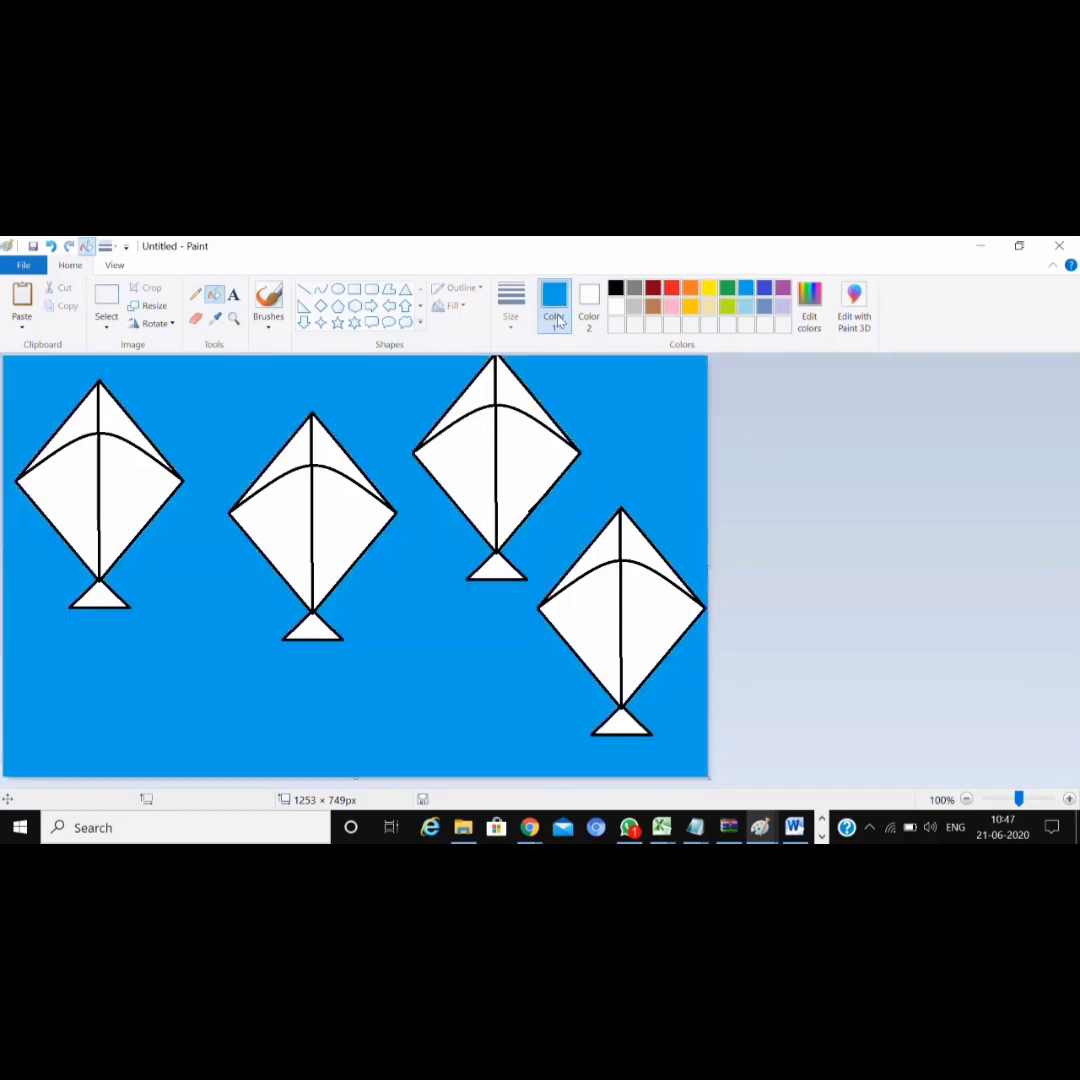
- Try filling the upper-right section of the third kite with indigo, and undo the fill
left_click(765, 289)
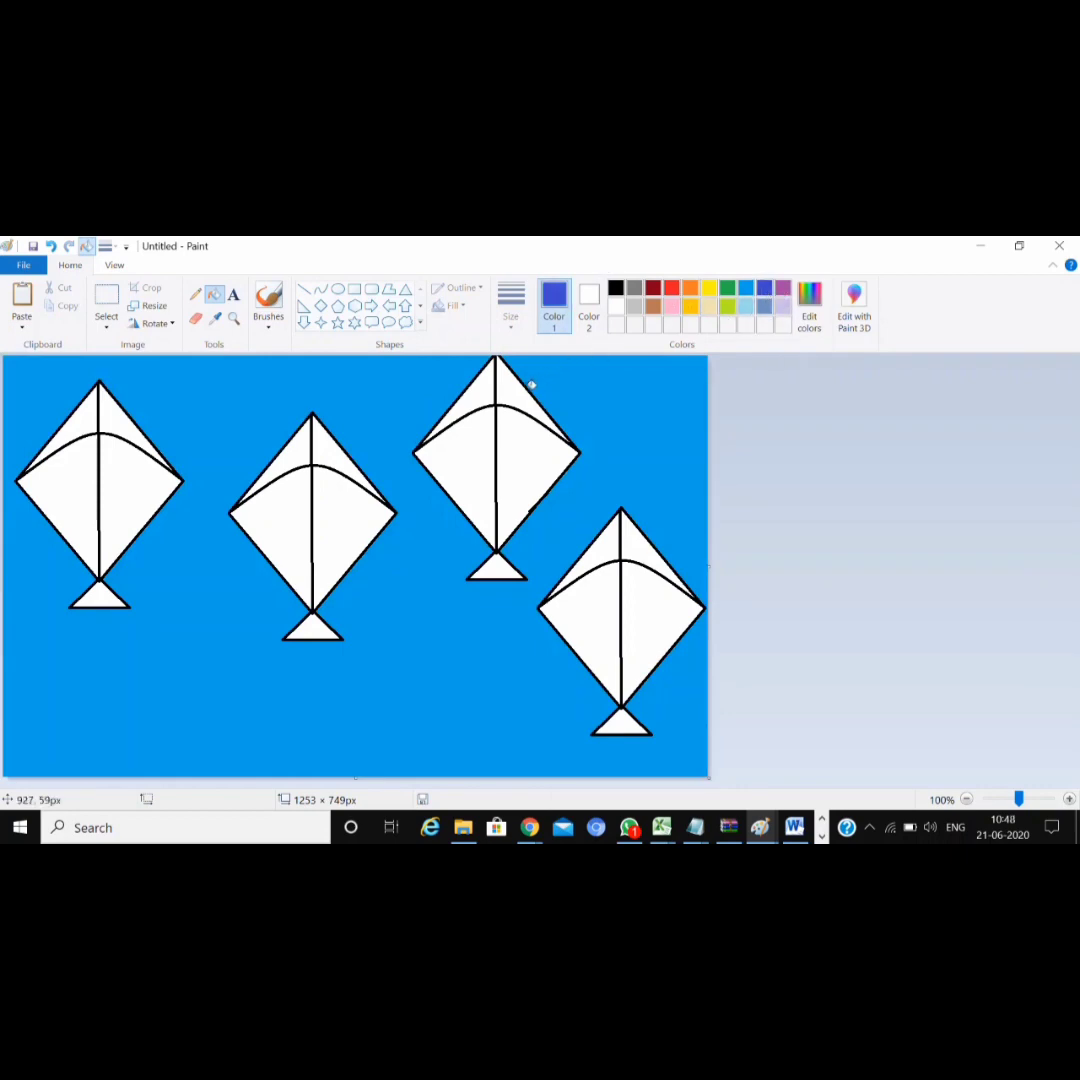
key("XF86AudioMute")
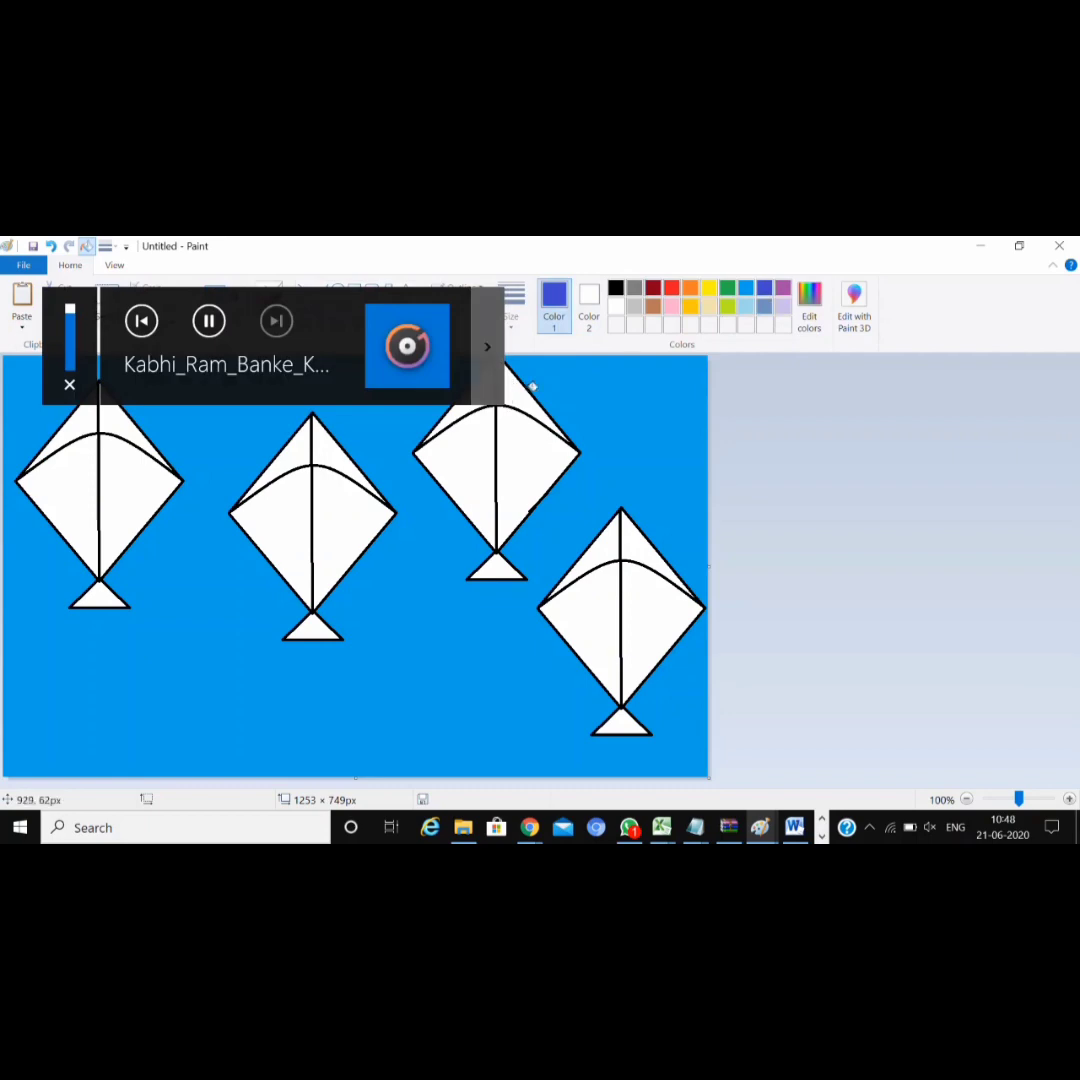
left_click(531, 389)
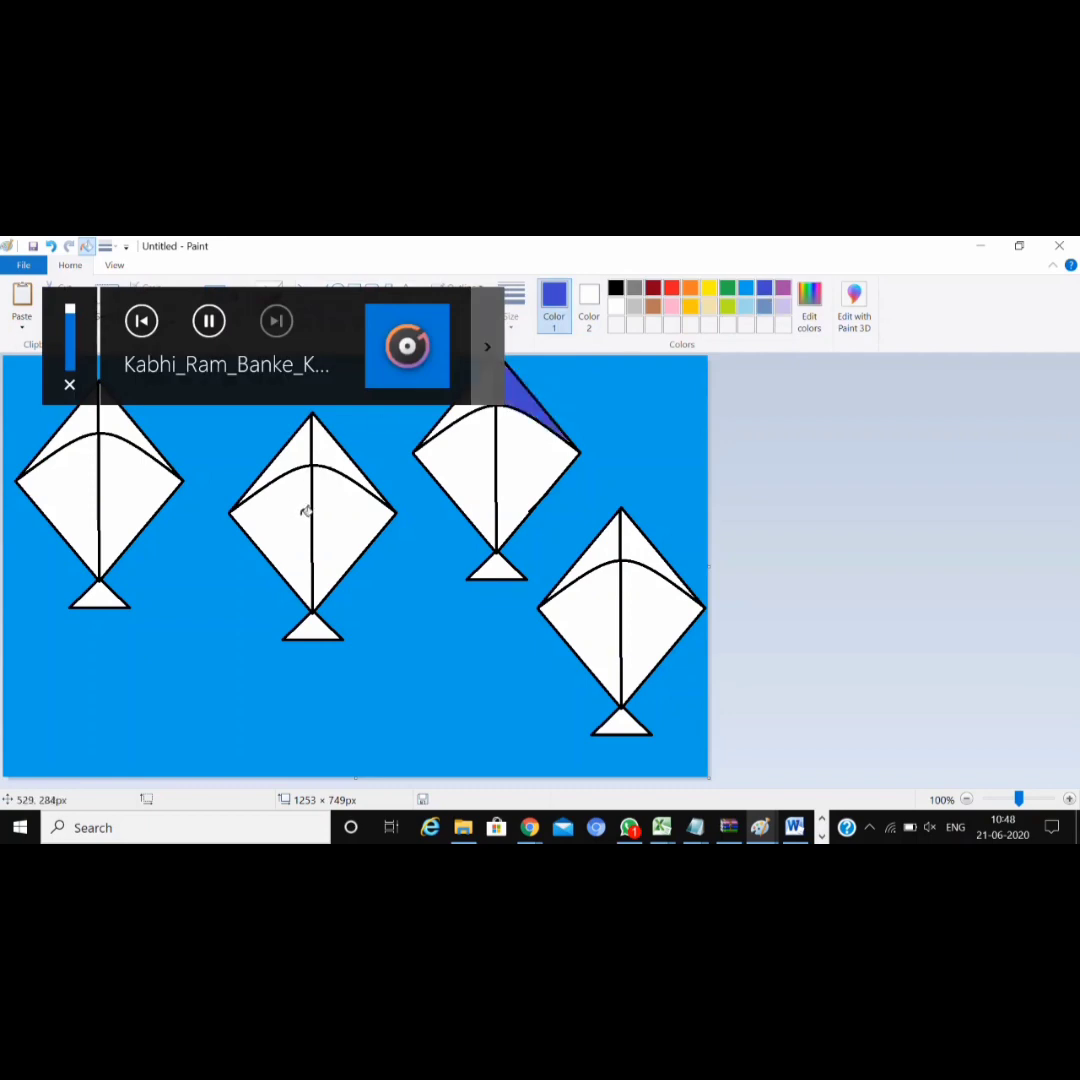
key("ctrl+z")
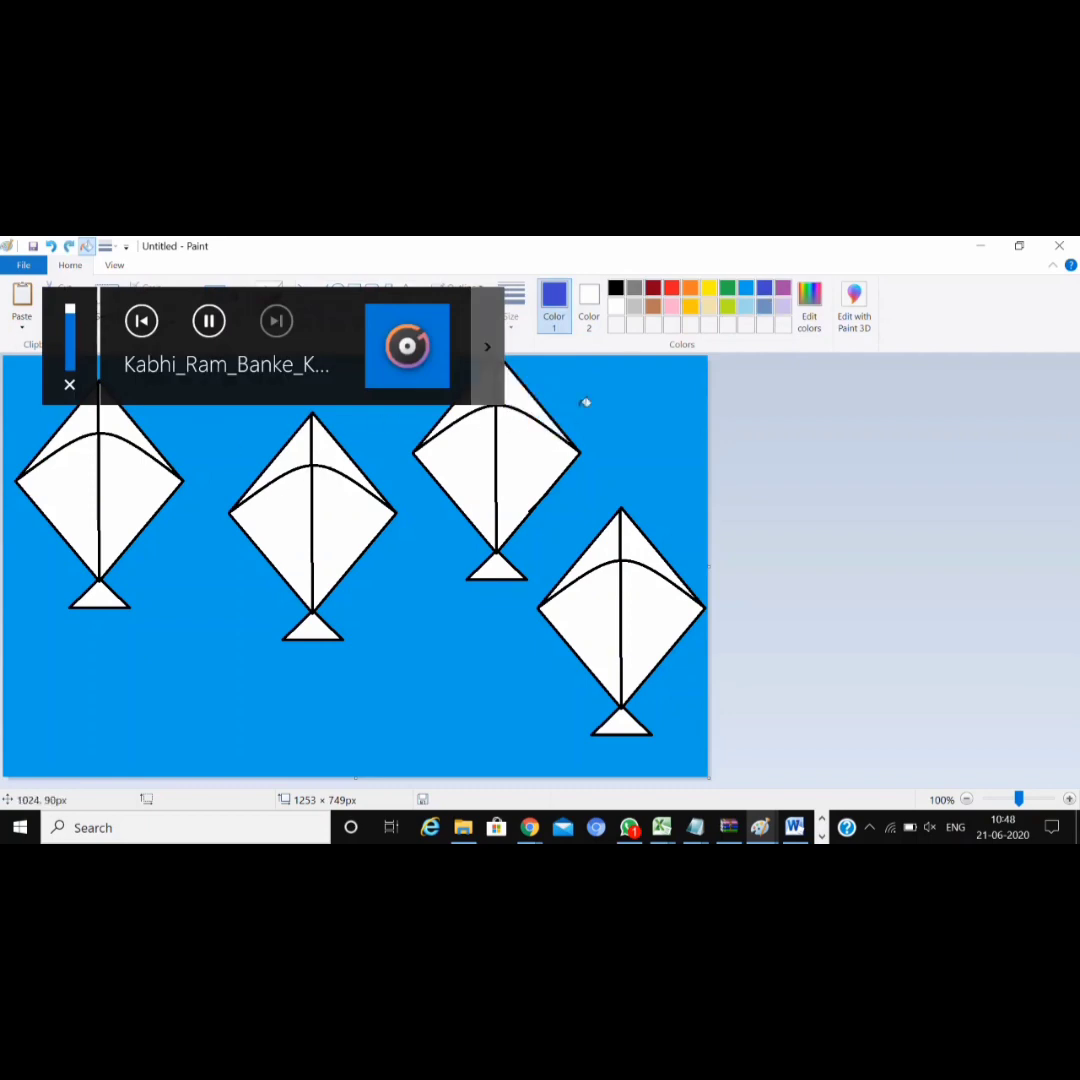
- Fill both lower sections of the third kite, below its curve, with purple
left_click(785, 289)
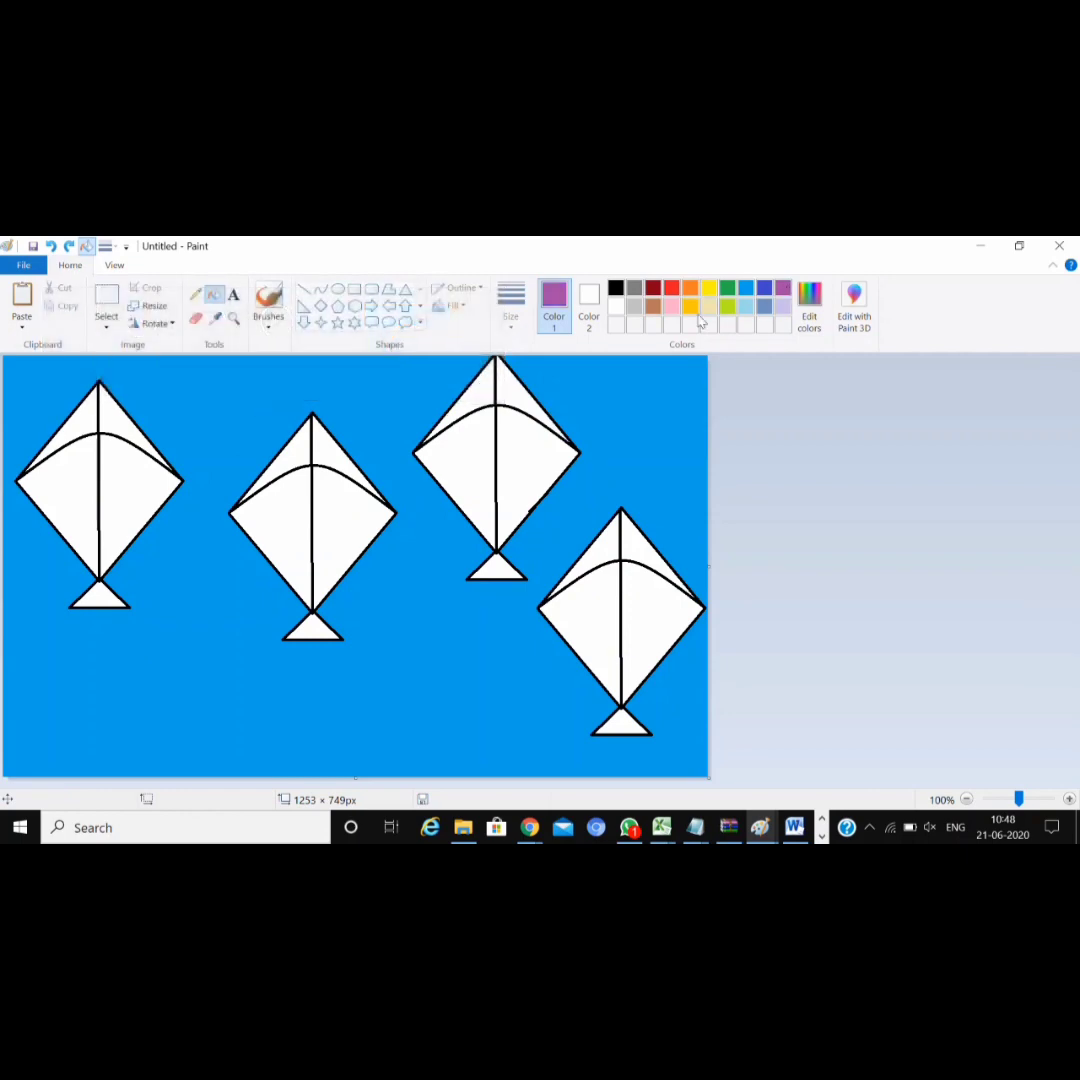
left_click(562, 446)
left_click(490, 446)
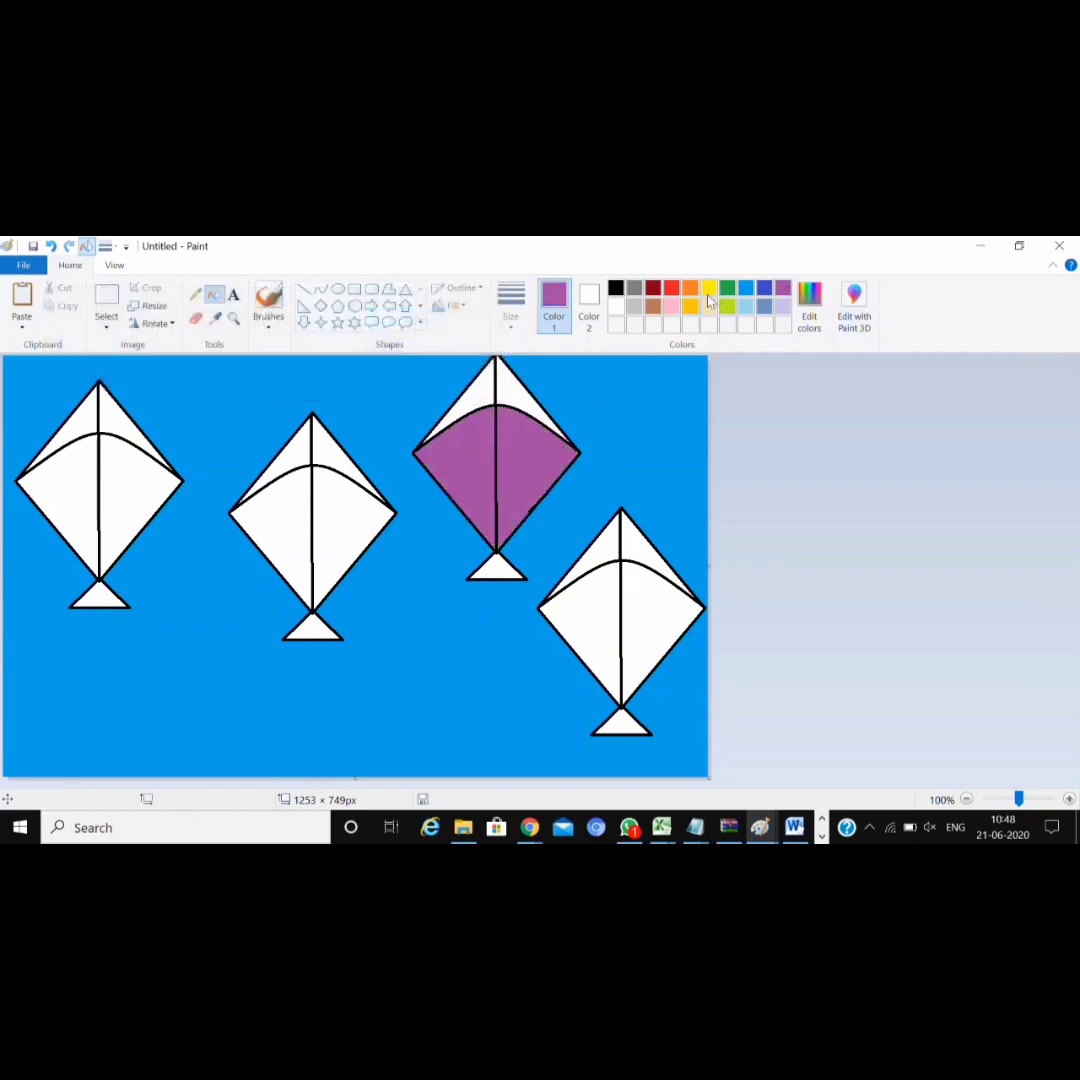
- Fill both upper sections of the third kite, above its curve, with yellow
left_click(708, 289)
left_click(533, 396)
left_click(490, 390)
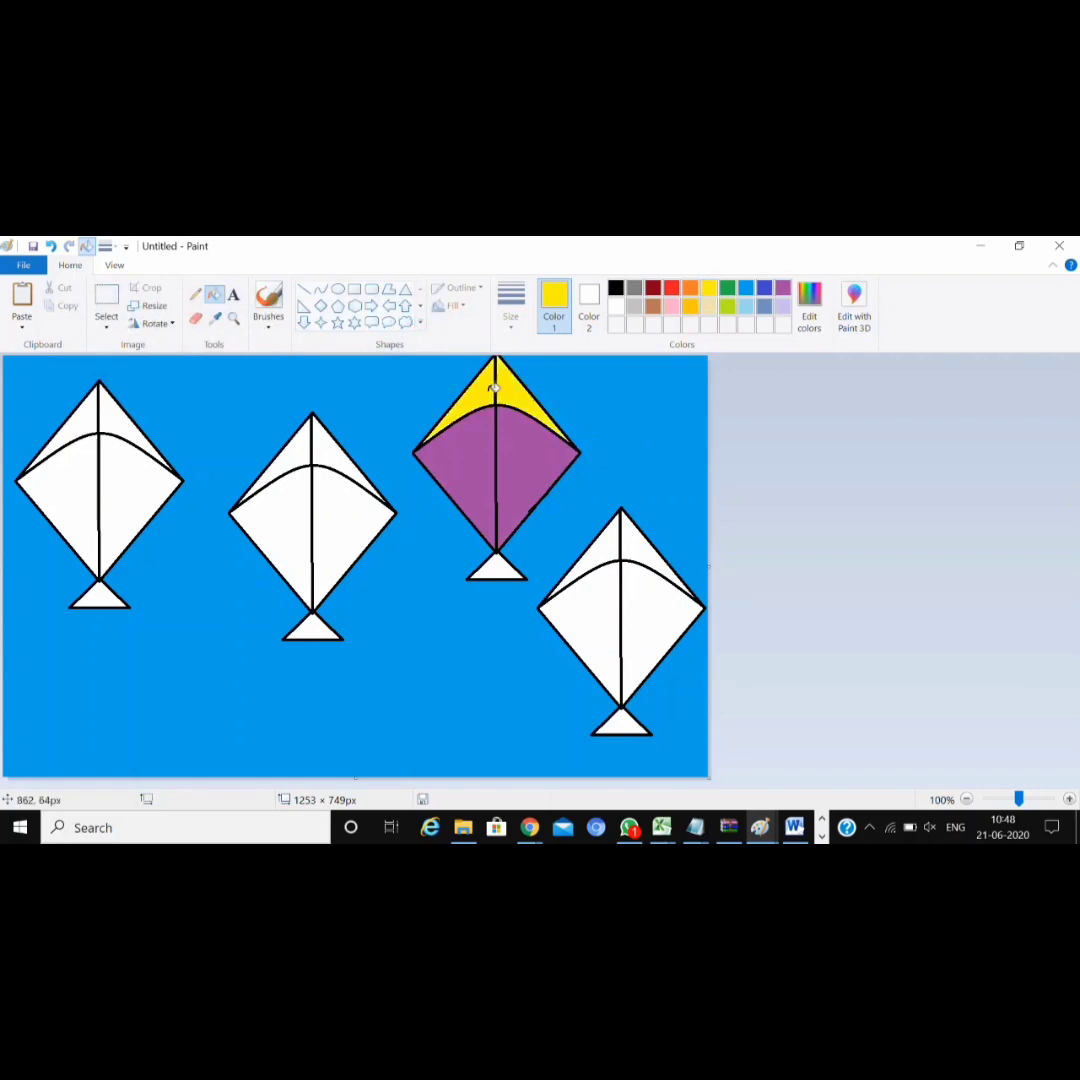
- Fill both lower sections of the fourth kite, below its curve, with lavender
left_click(783, 306)
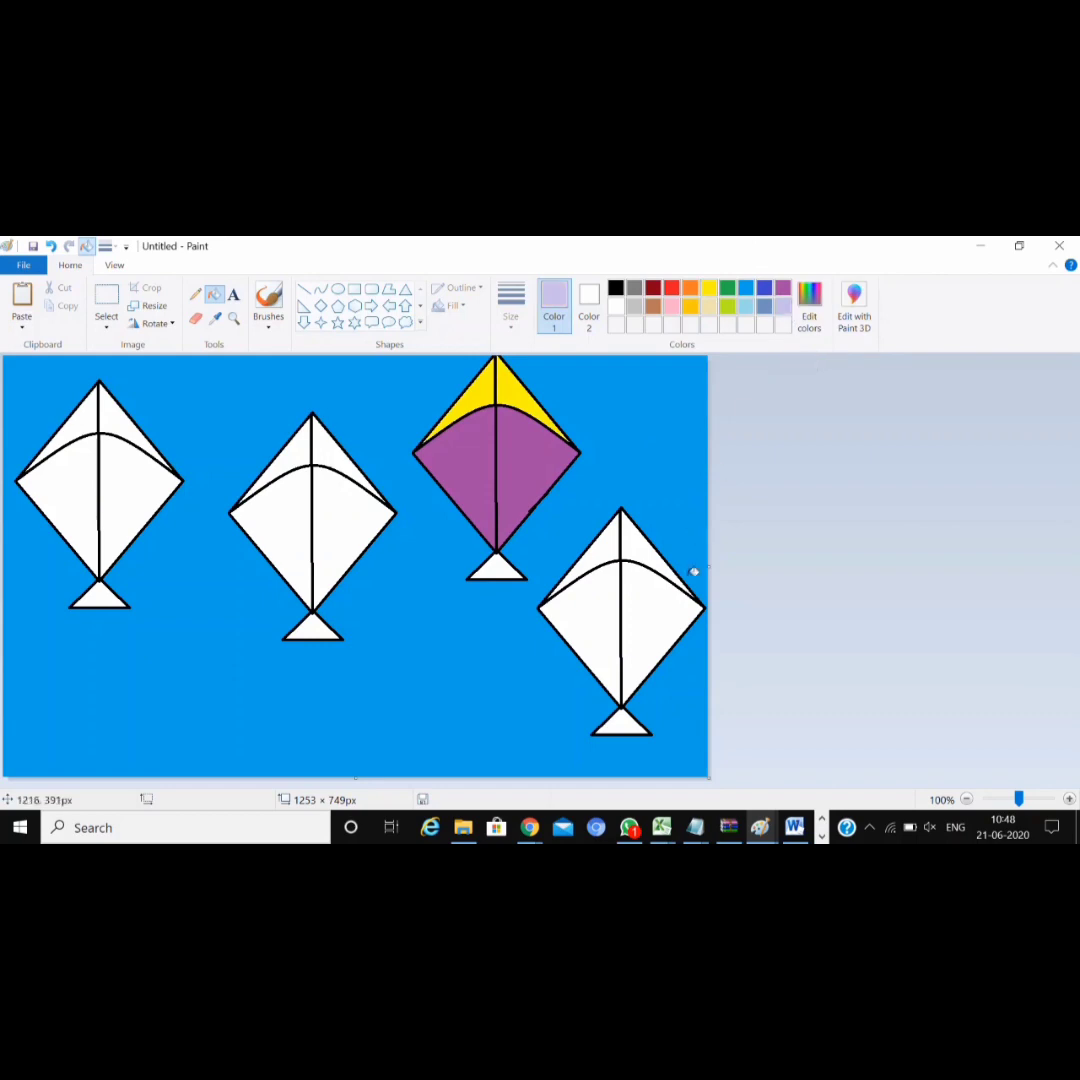
left_click(662, 638)
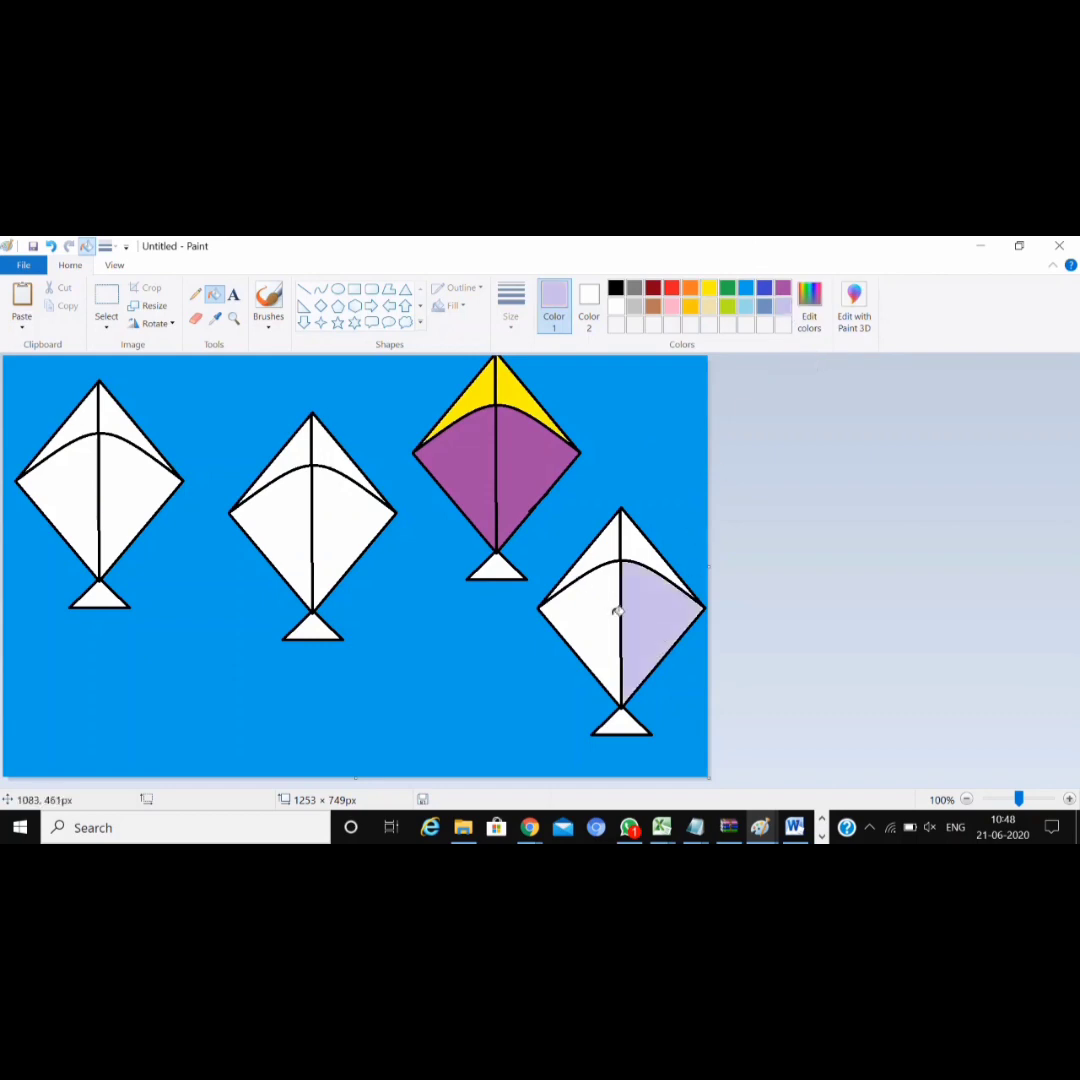
left_click(610, 606)
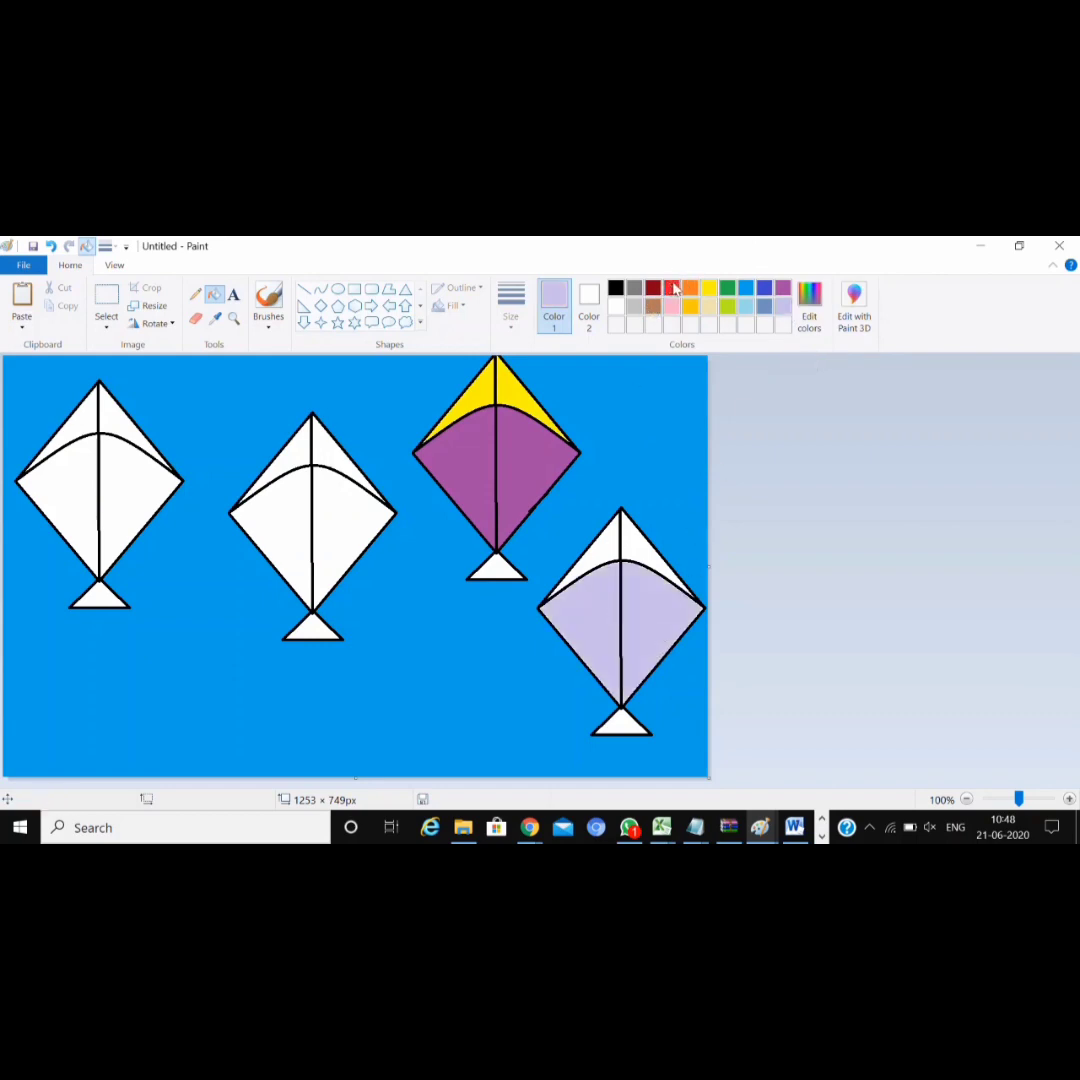
- Fill both lower sections of the first kite, below its curve, with red
left_click(673, 289)
left_click(58, 498)
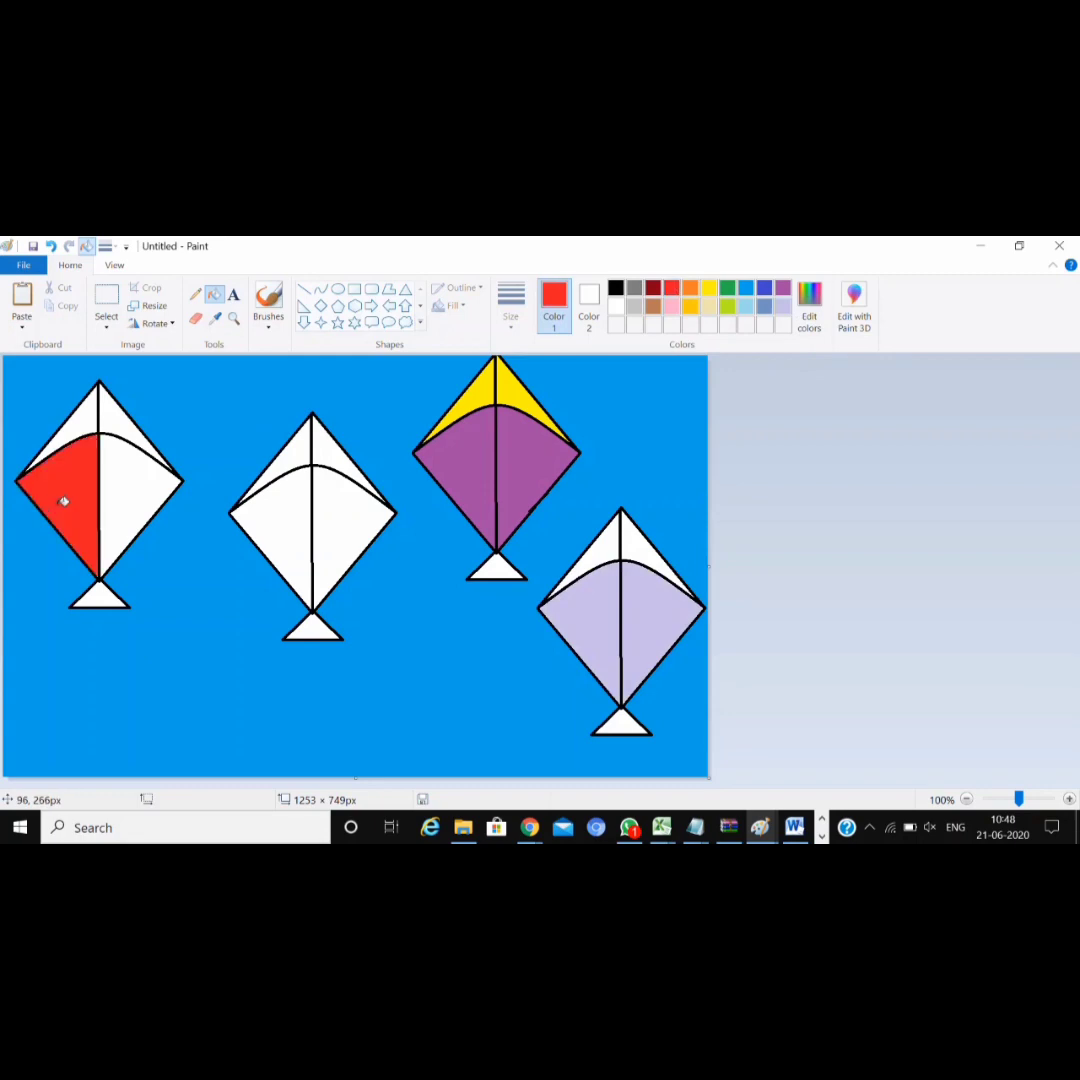
left_click(131, 491)
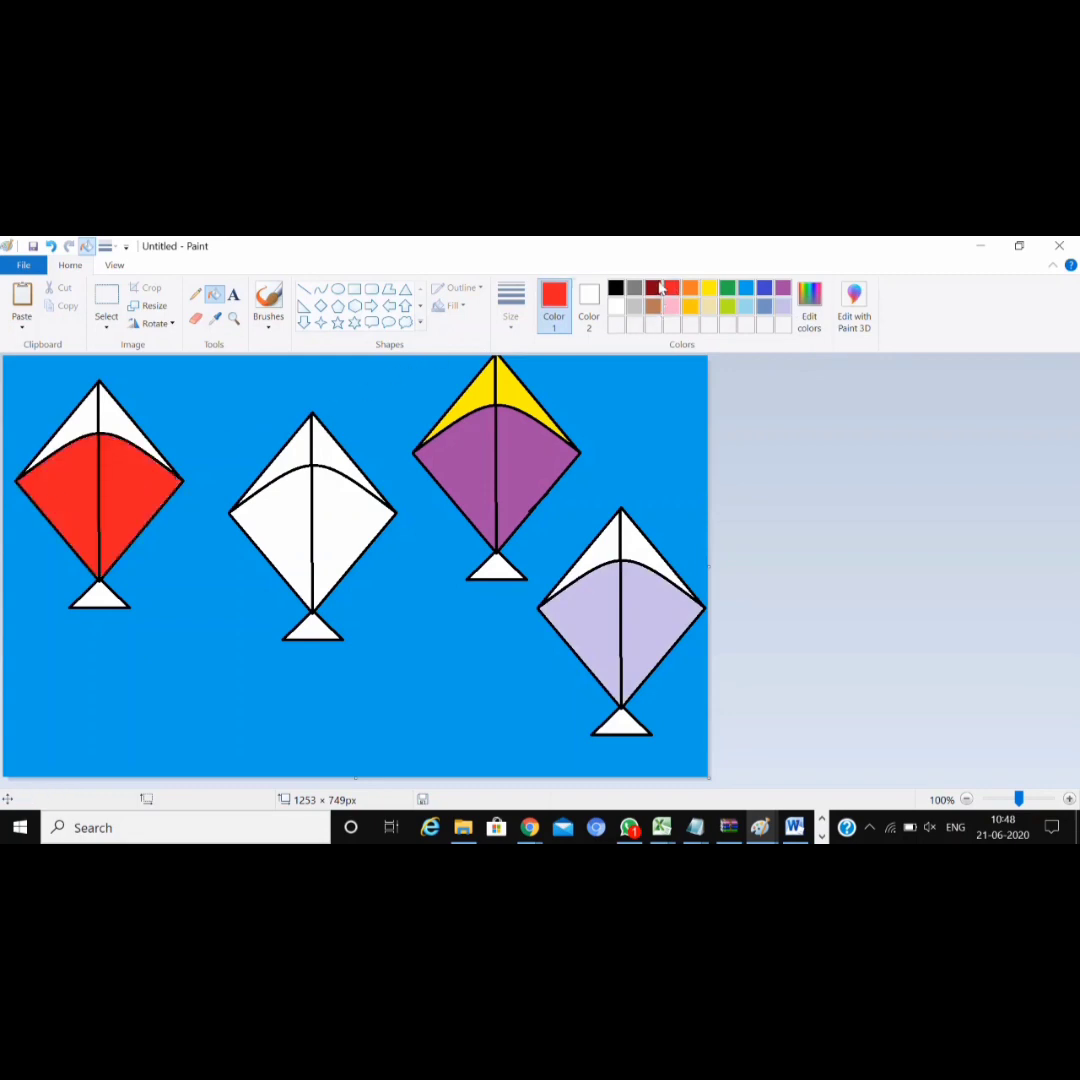
- Fill both lower sections of the second kite, below its curve, with dark red, undoing any fill that lands on the centre line
left_click(655, 288)
left_click(318, 504)
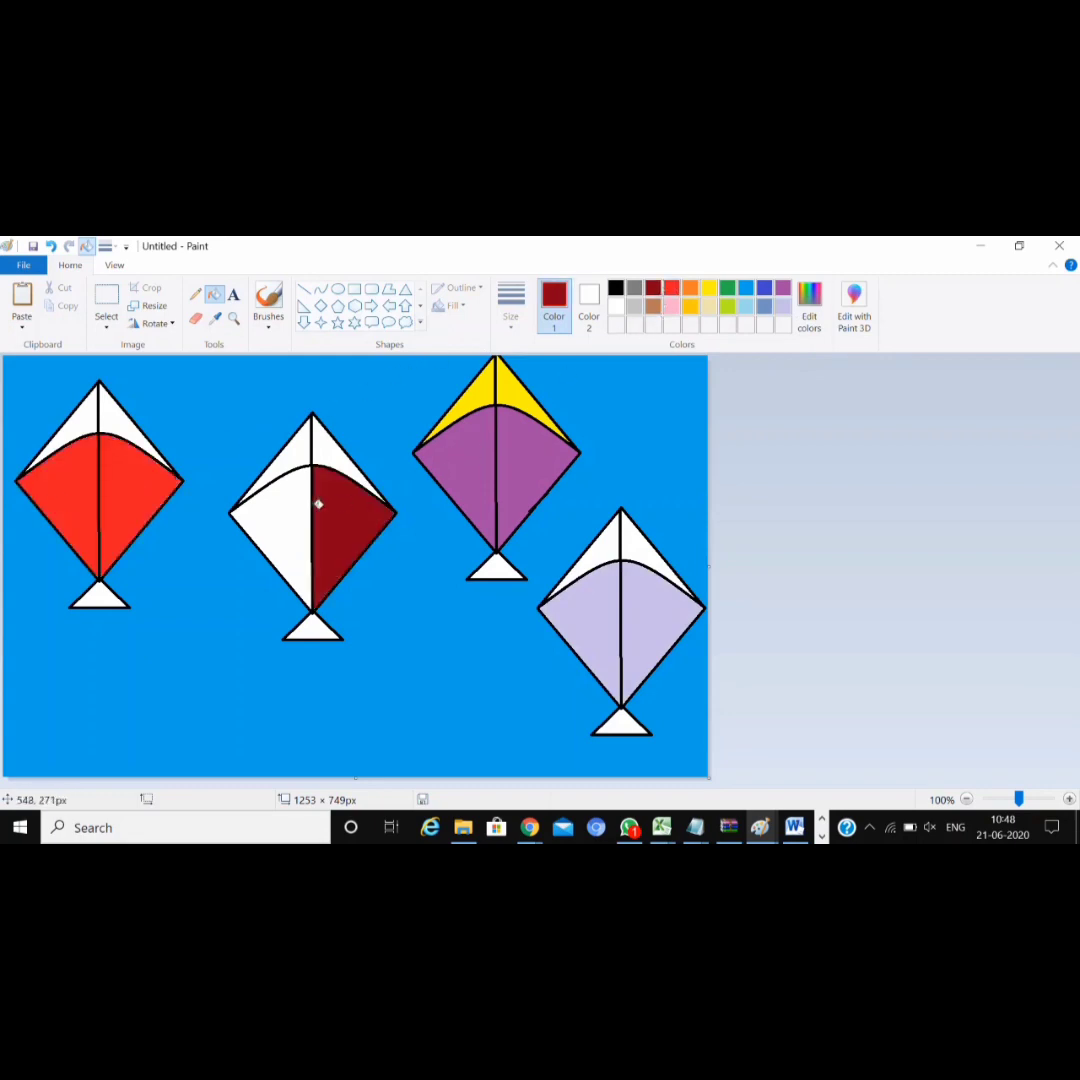
left_click(312, 502)
key("ctrl+z")
left_click(300, 505)
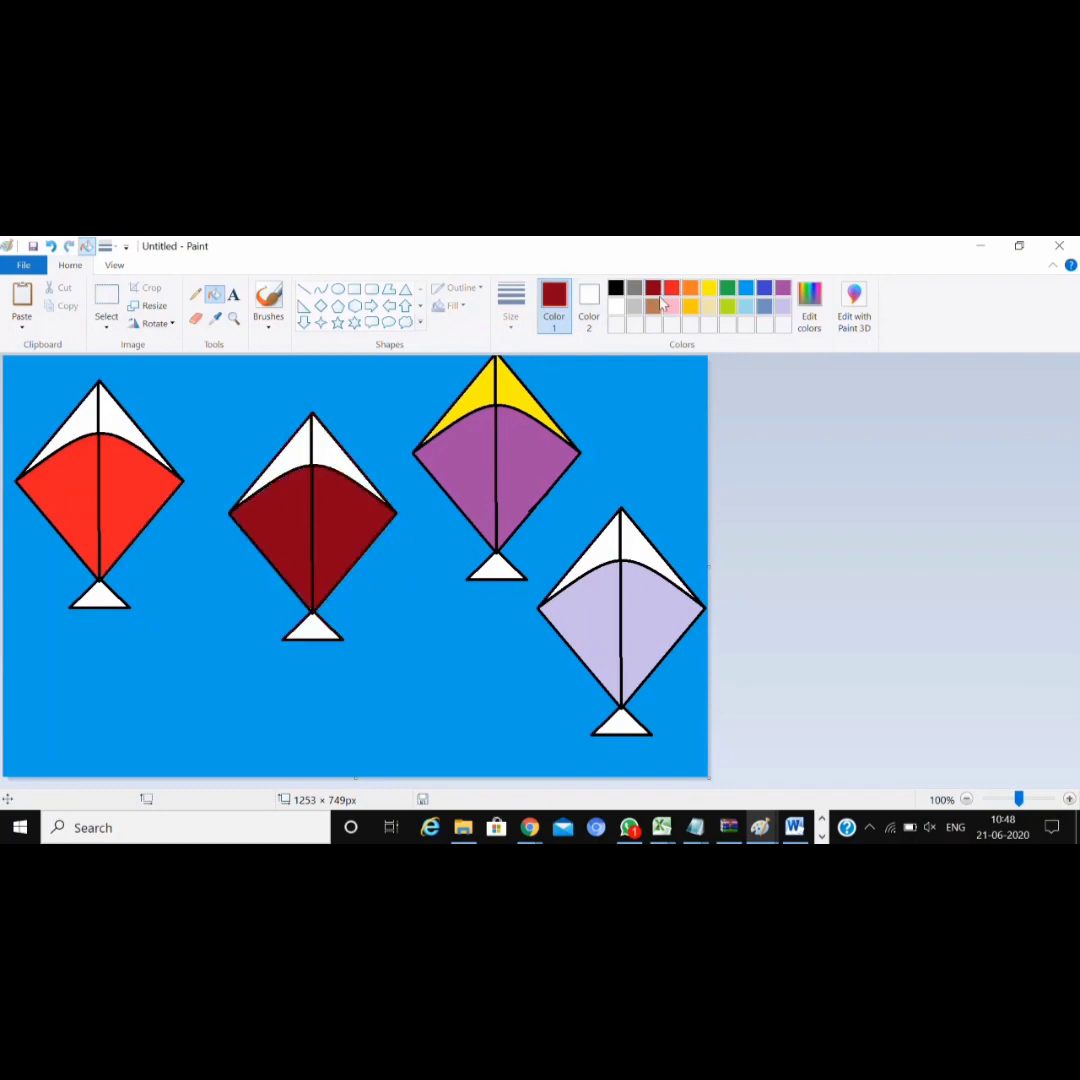
- Fill both upper sections of the fourth kite, above its curve, with black
left_click(616, 289)
left_click(608, 549)
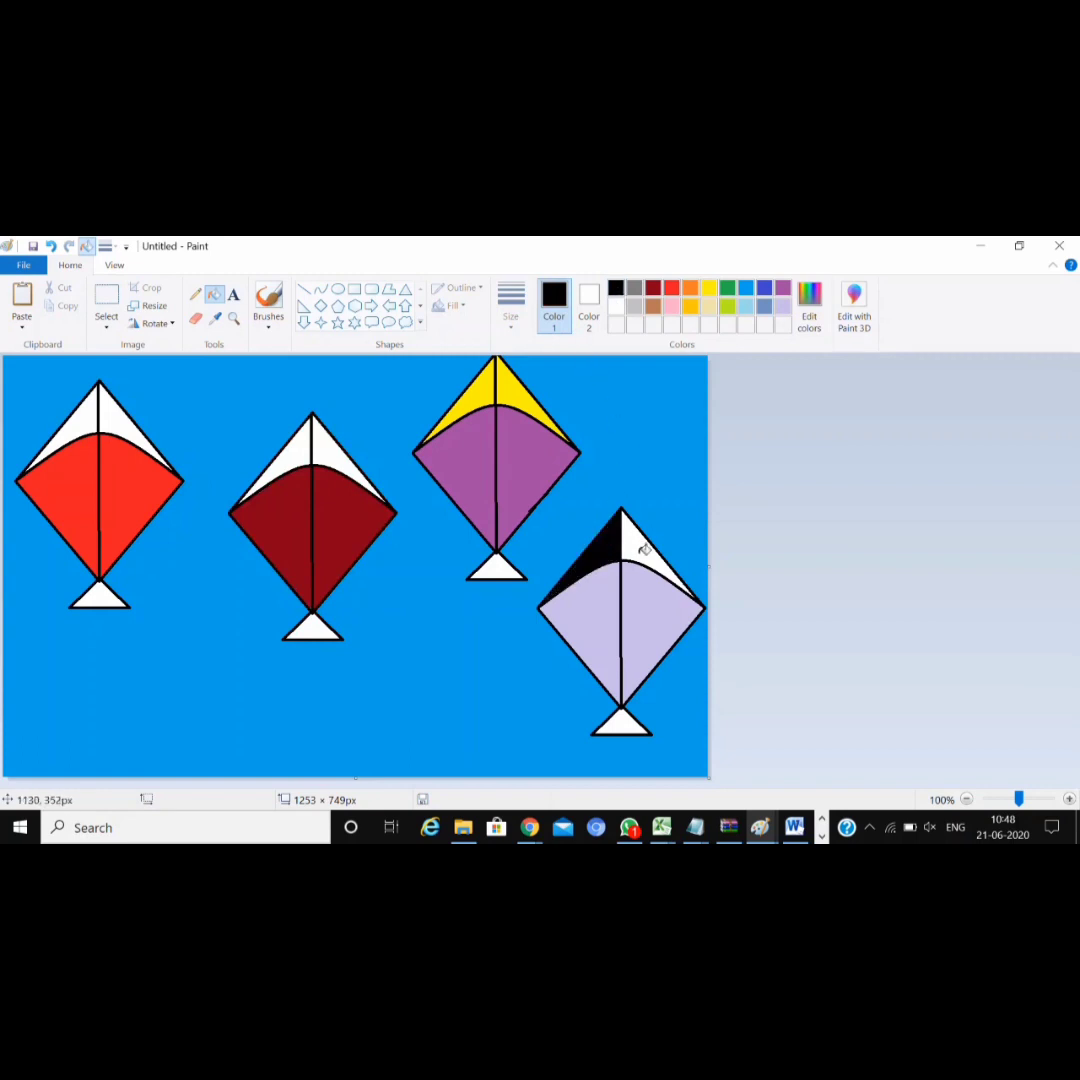
left_click(645, 551)
- Fill both upper sections of the second kite, above its curve, with green
left_click(727, 291)
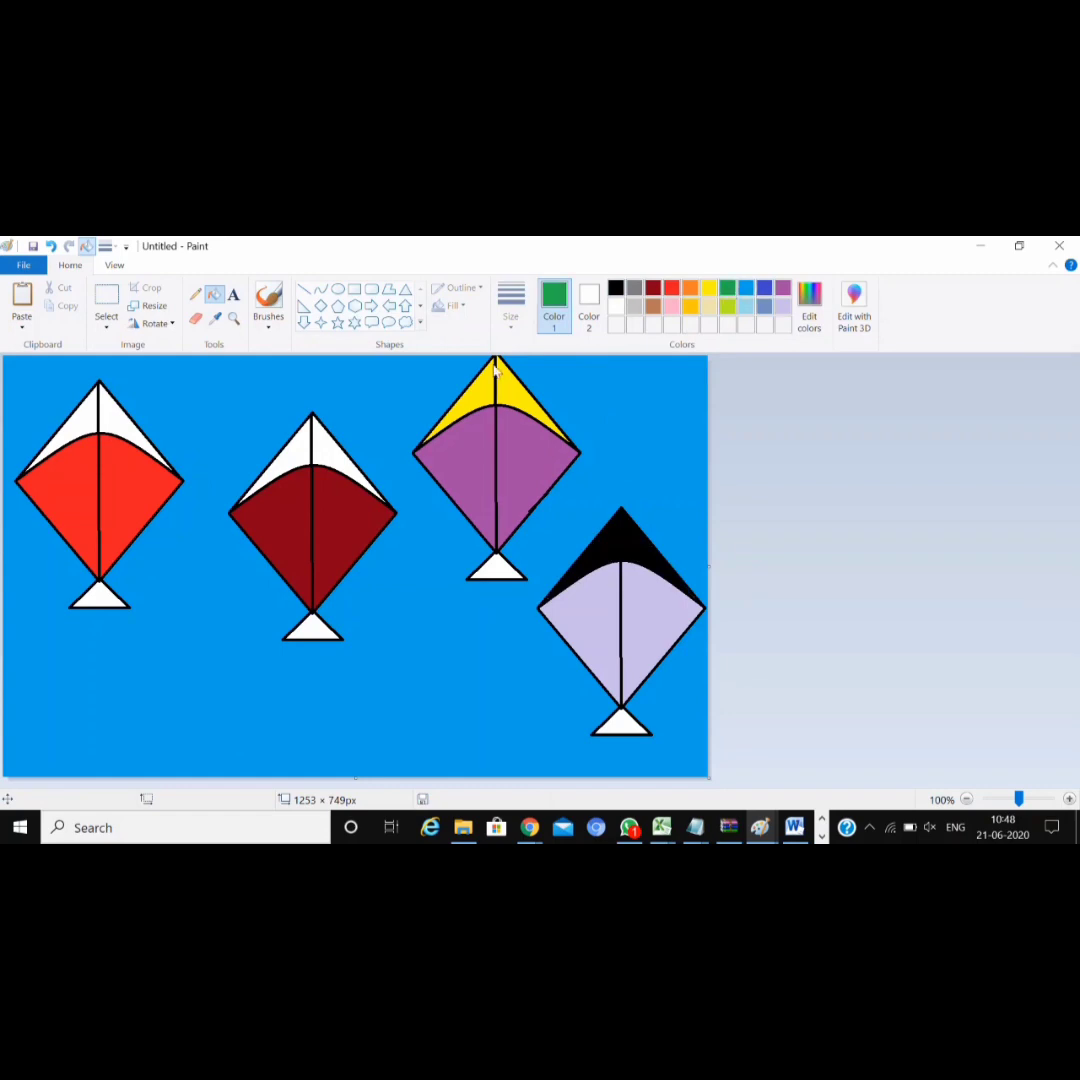
left_click(295, 462)
left_click(338, 456)
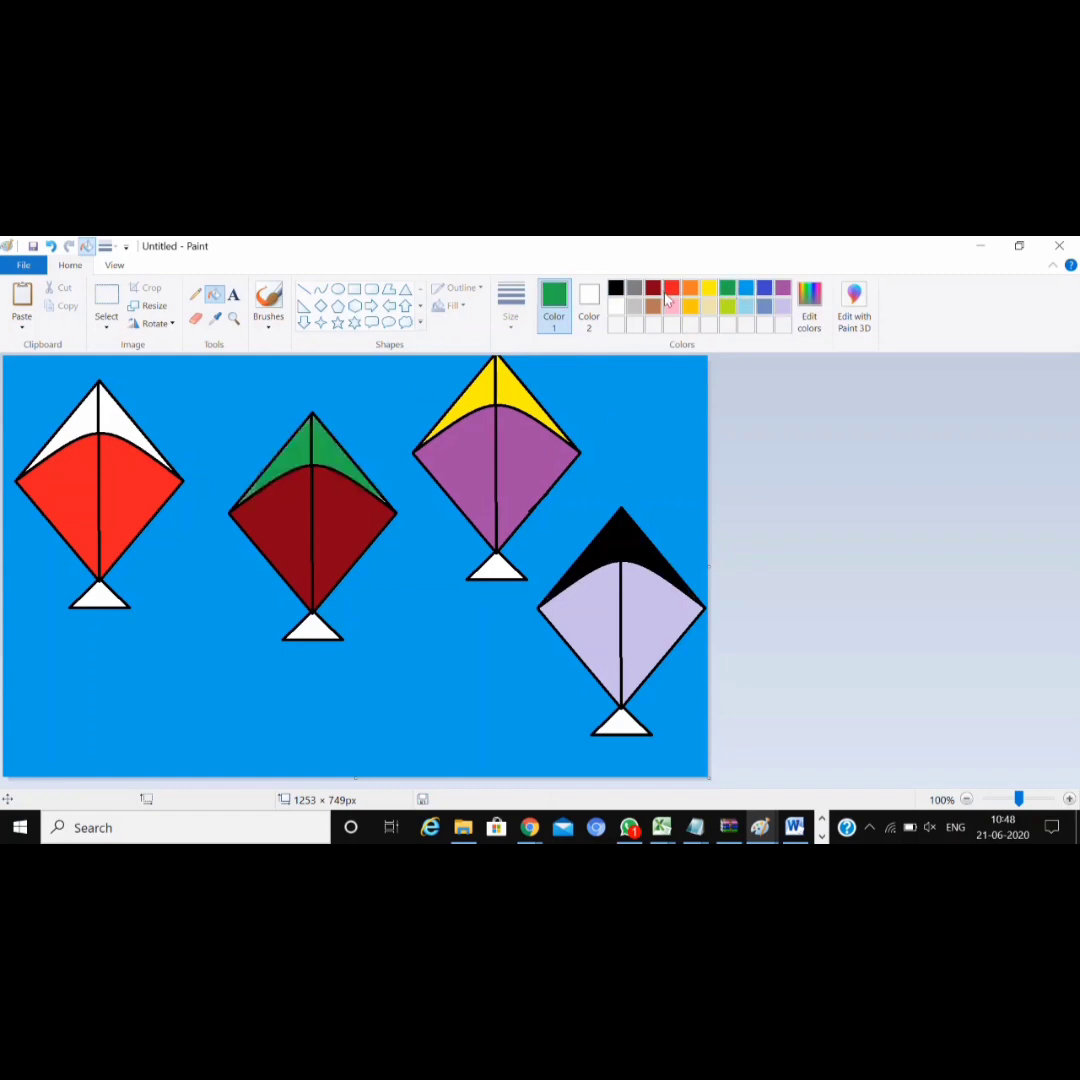
- Try pink in the first kite's upper-right section, and fill both of its upper sections with indigo instead
left_click(672, 307)
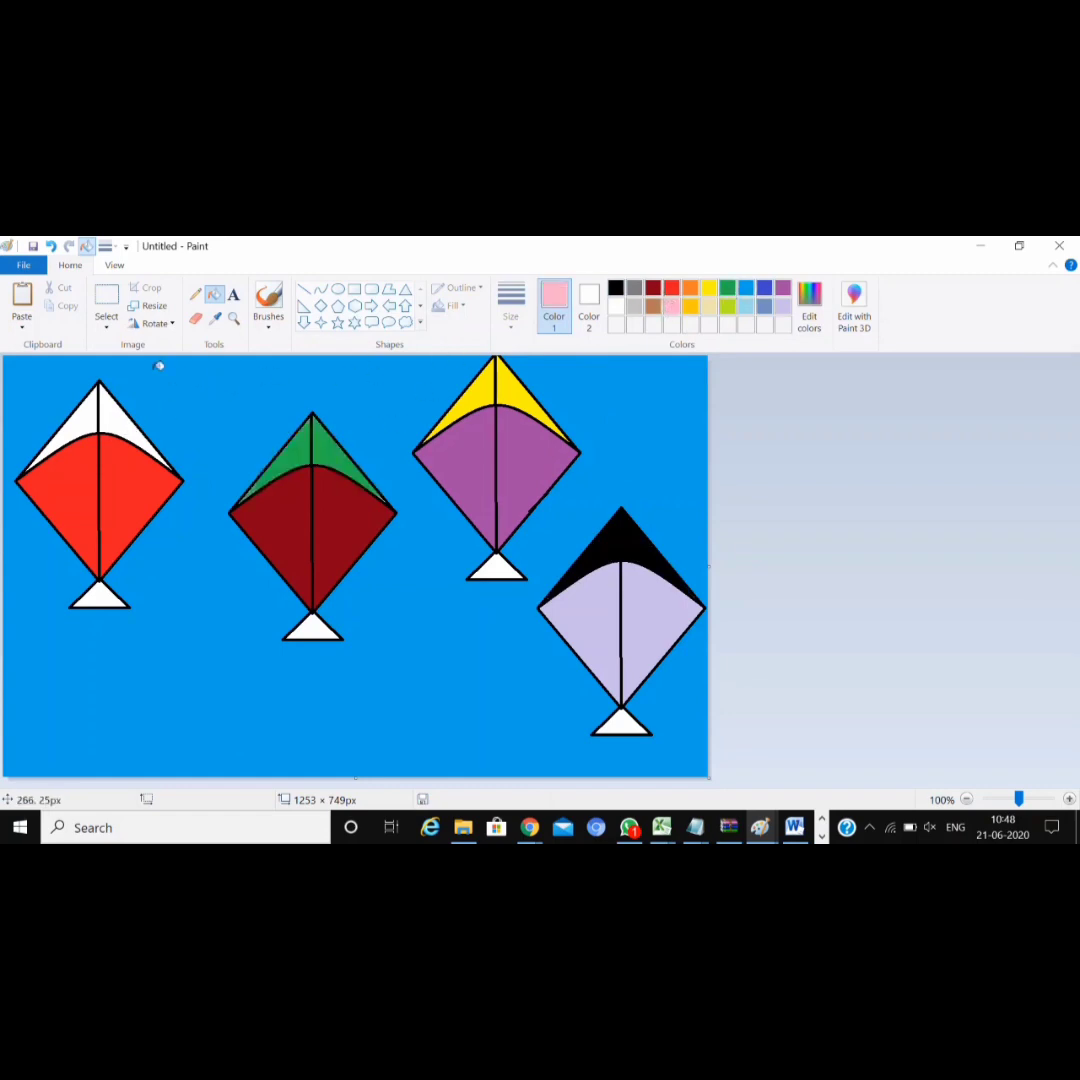
left_click(131, 410)
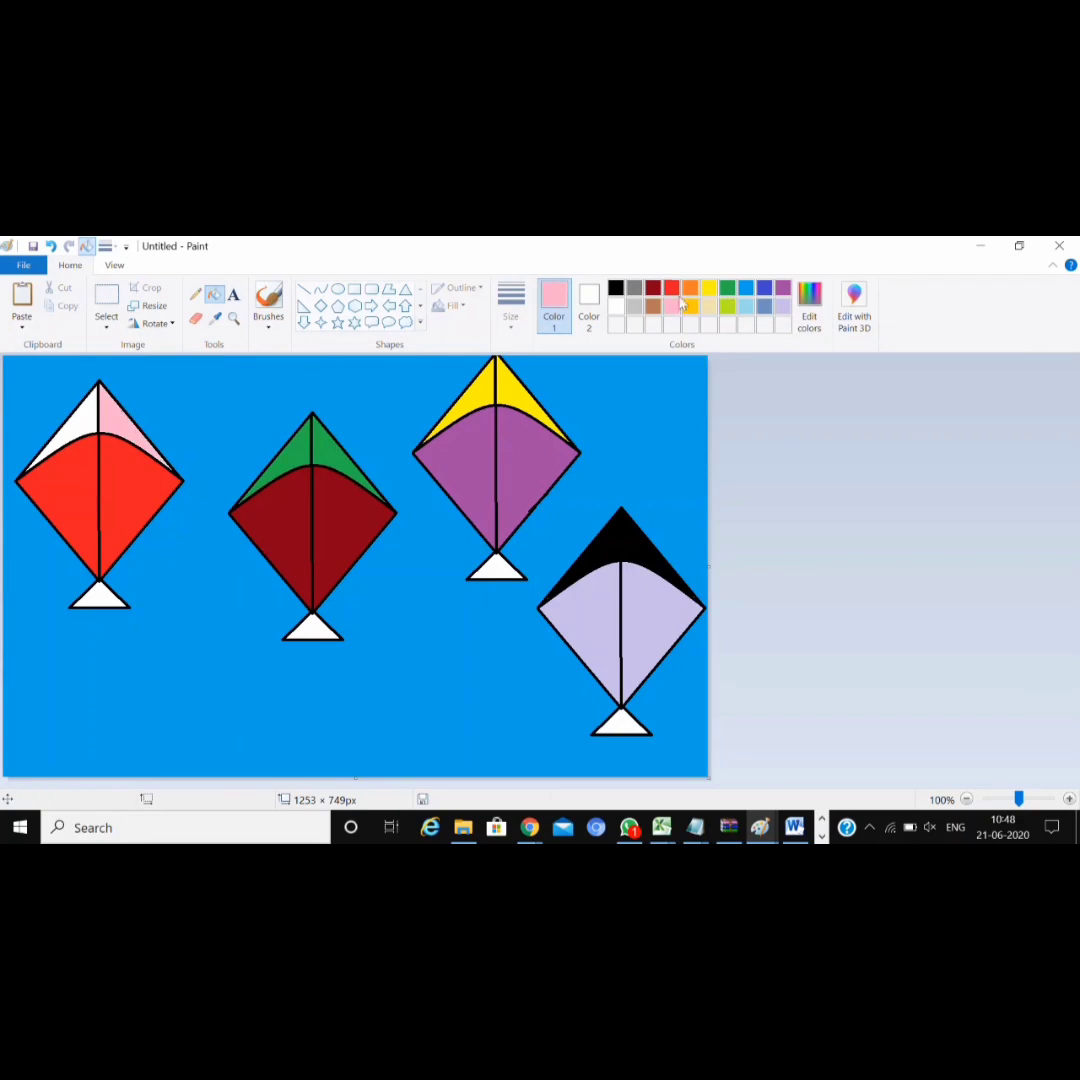
left_click(765, 289)
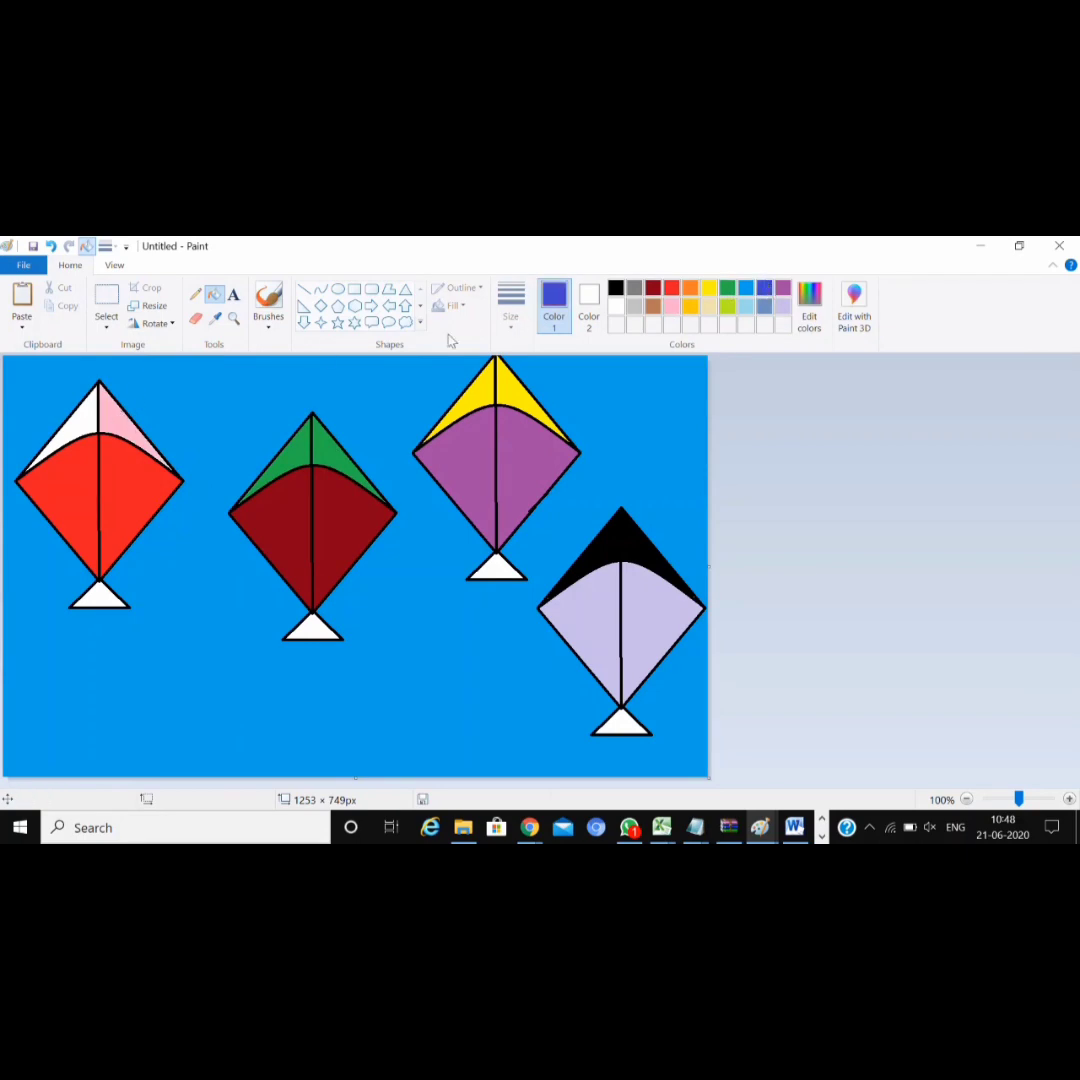
left_click(89, 422)
left_click(120, 417)
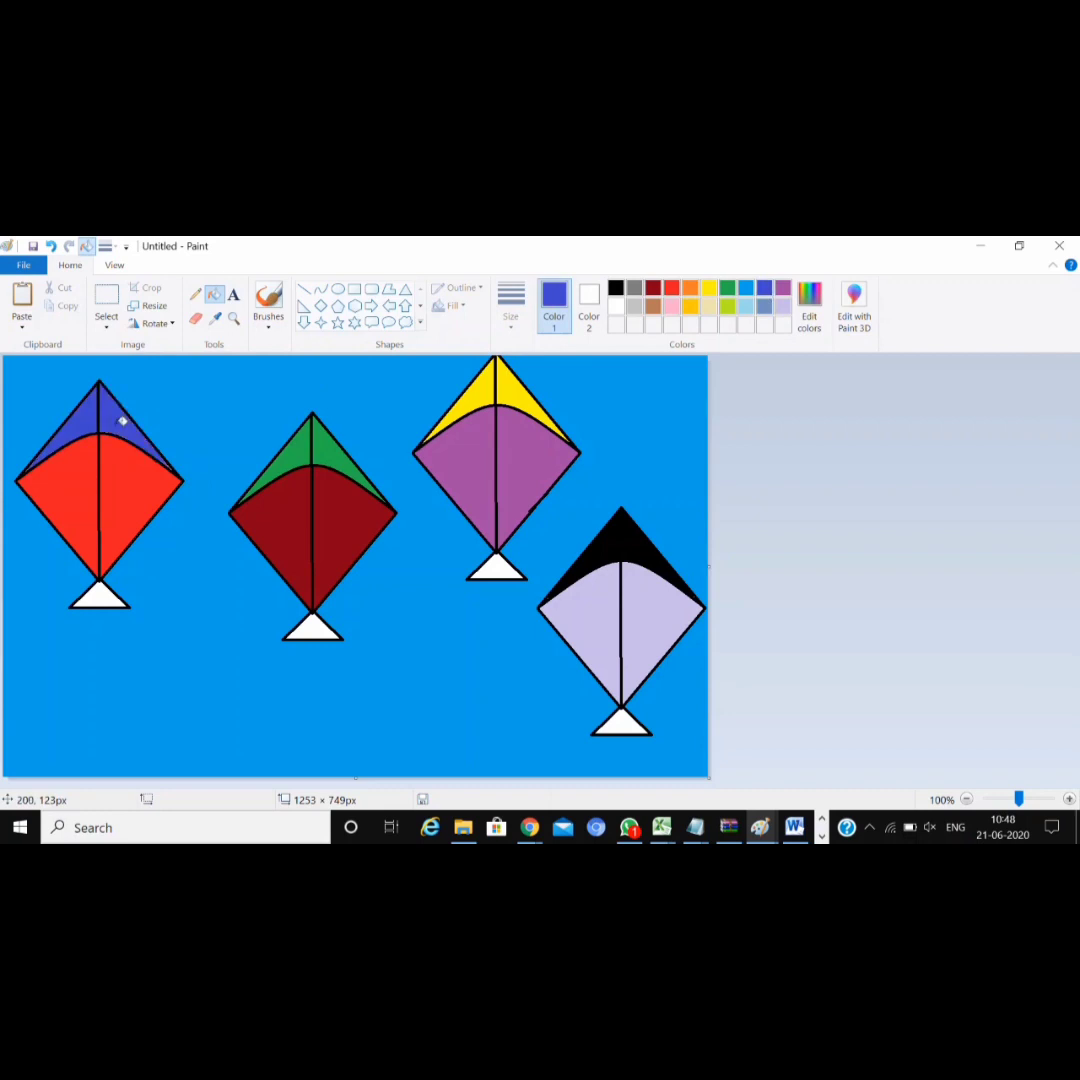
- Fill the triangular tails of all four kites with brown
left_click(654, 307)
left_click(112, 594)
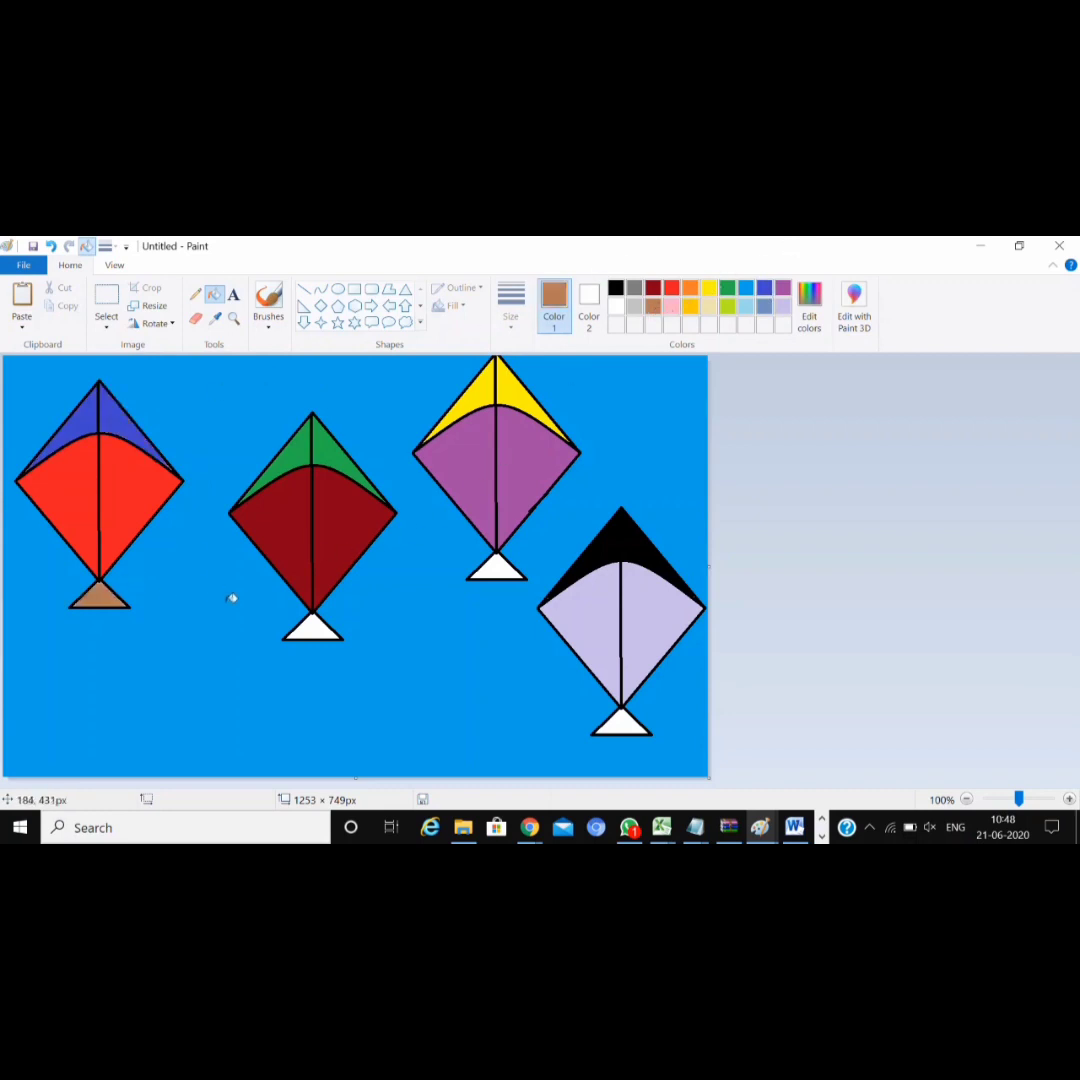
left_click(325, 630)
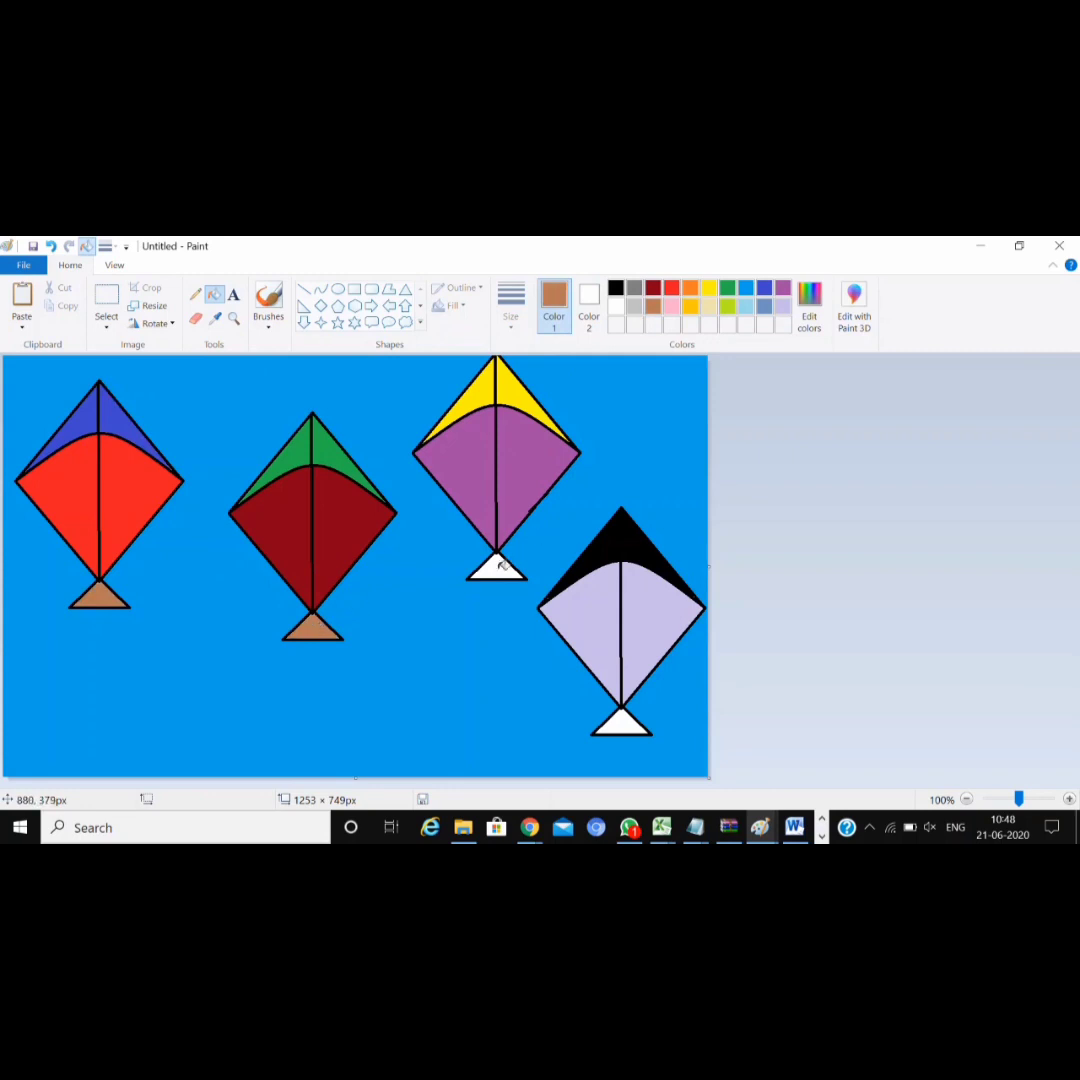
left_click(518, 577)
left_click(622, 722)
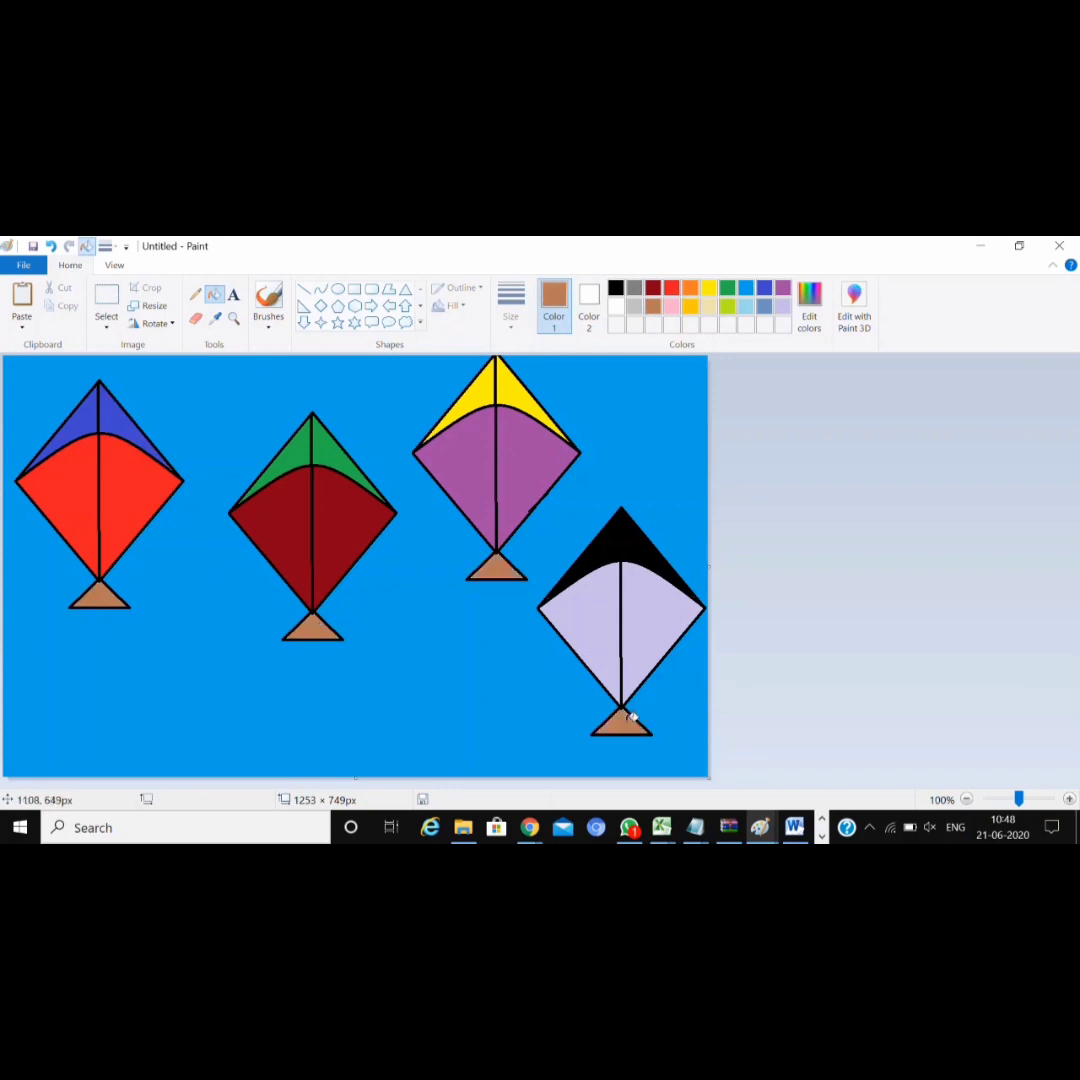
- Draw a wavy black string freehand from each kite's tail to the canvas's lower edge, using the Pencil at its thickest size
left_click(195, 294)
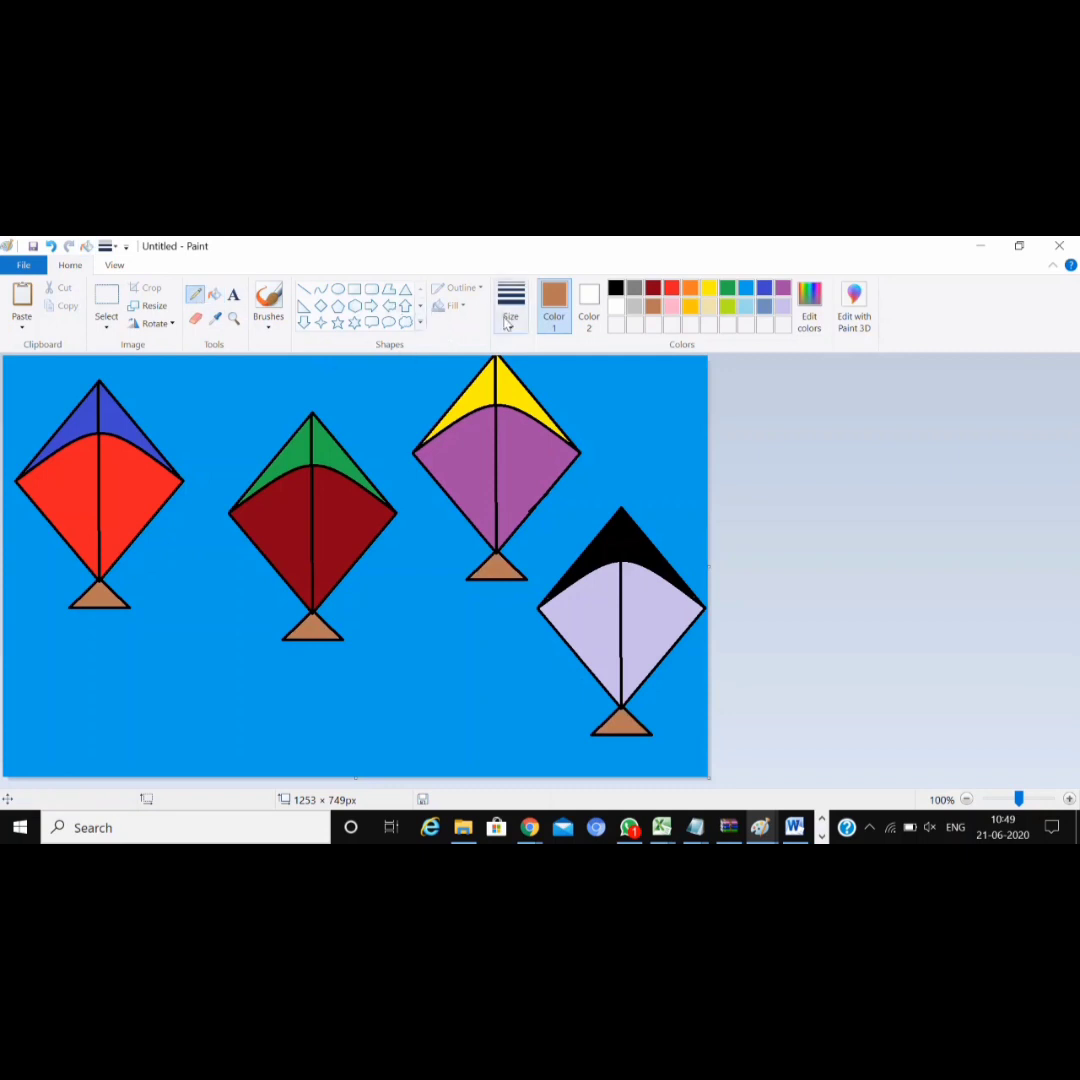
left_click(511, 305)
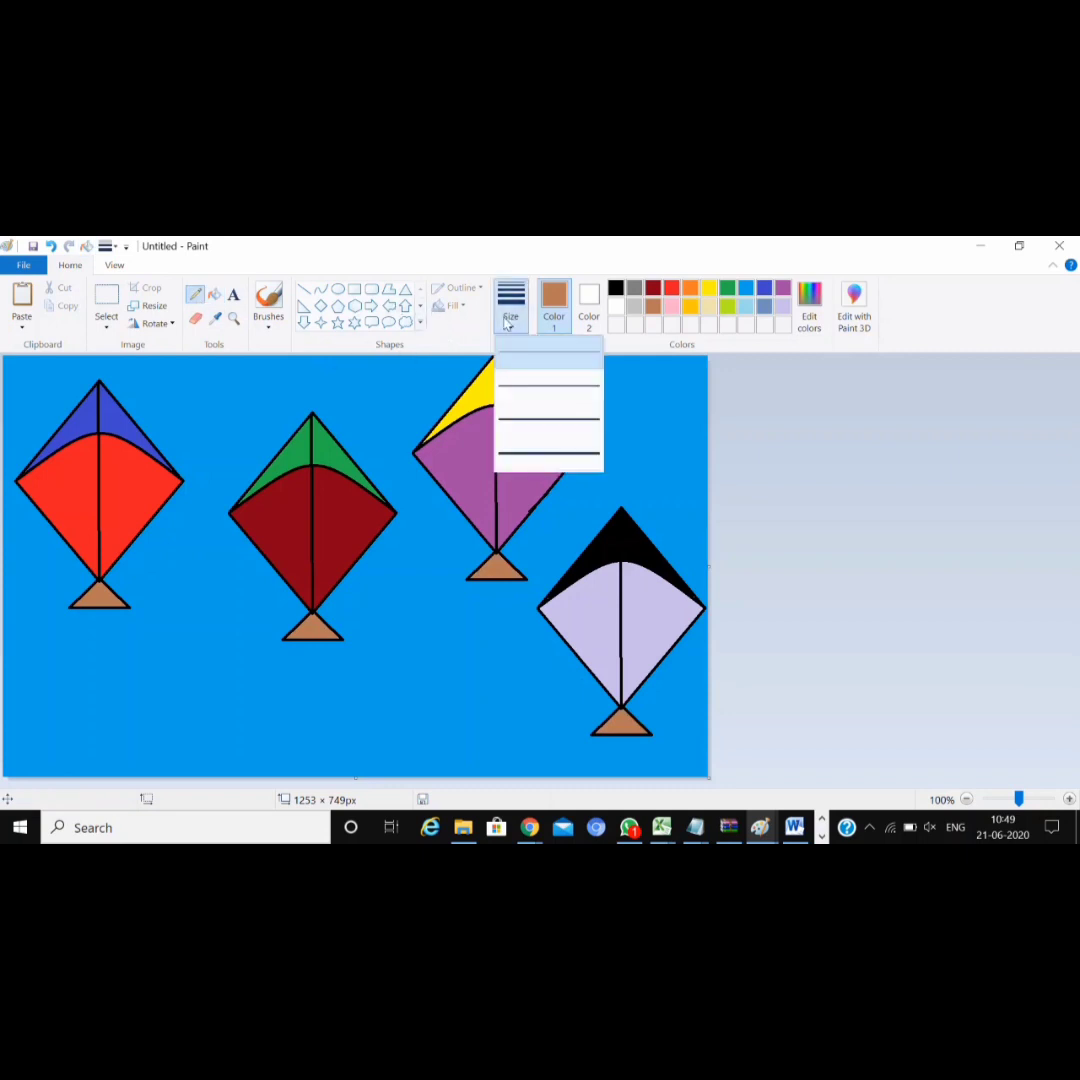
left_click(540, 452)
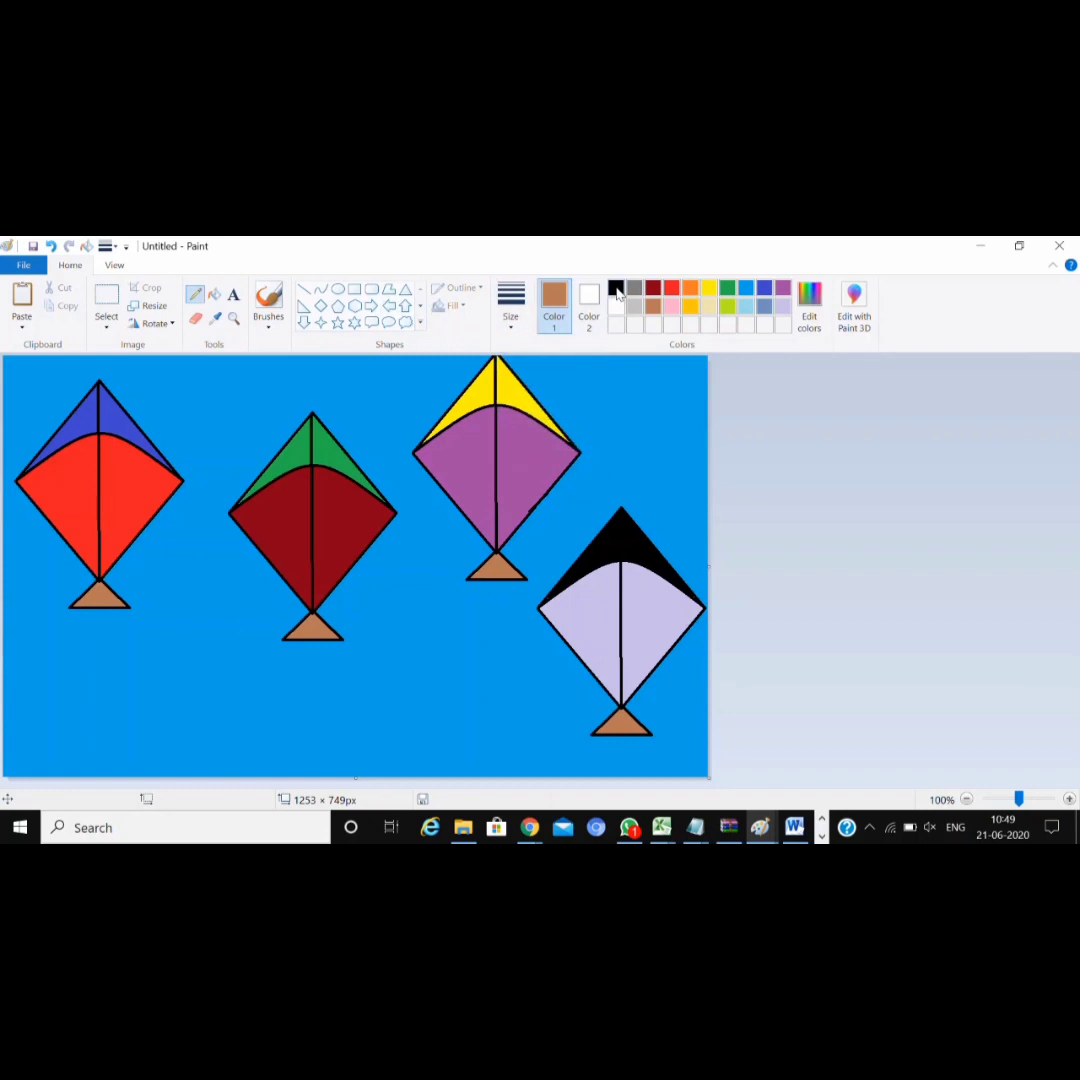
left_click(616, 289)
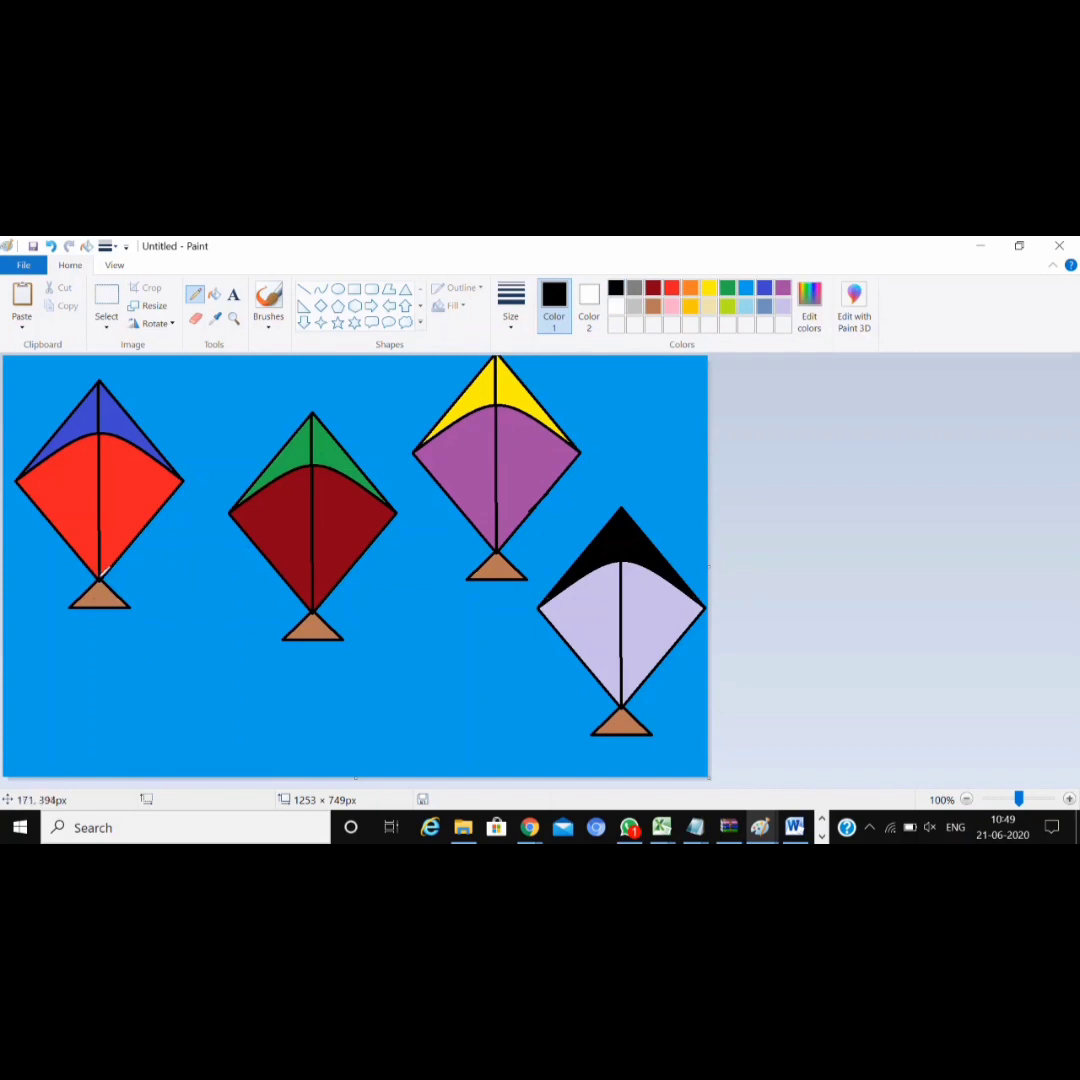
mouse_move(100, 578)
left_mouse_down()
mouse_move(151, 581)
mouse_move(176, 654)
mouse_move(165, 695)
mouse_move(110, 750)
left_mouse_up()
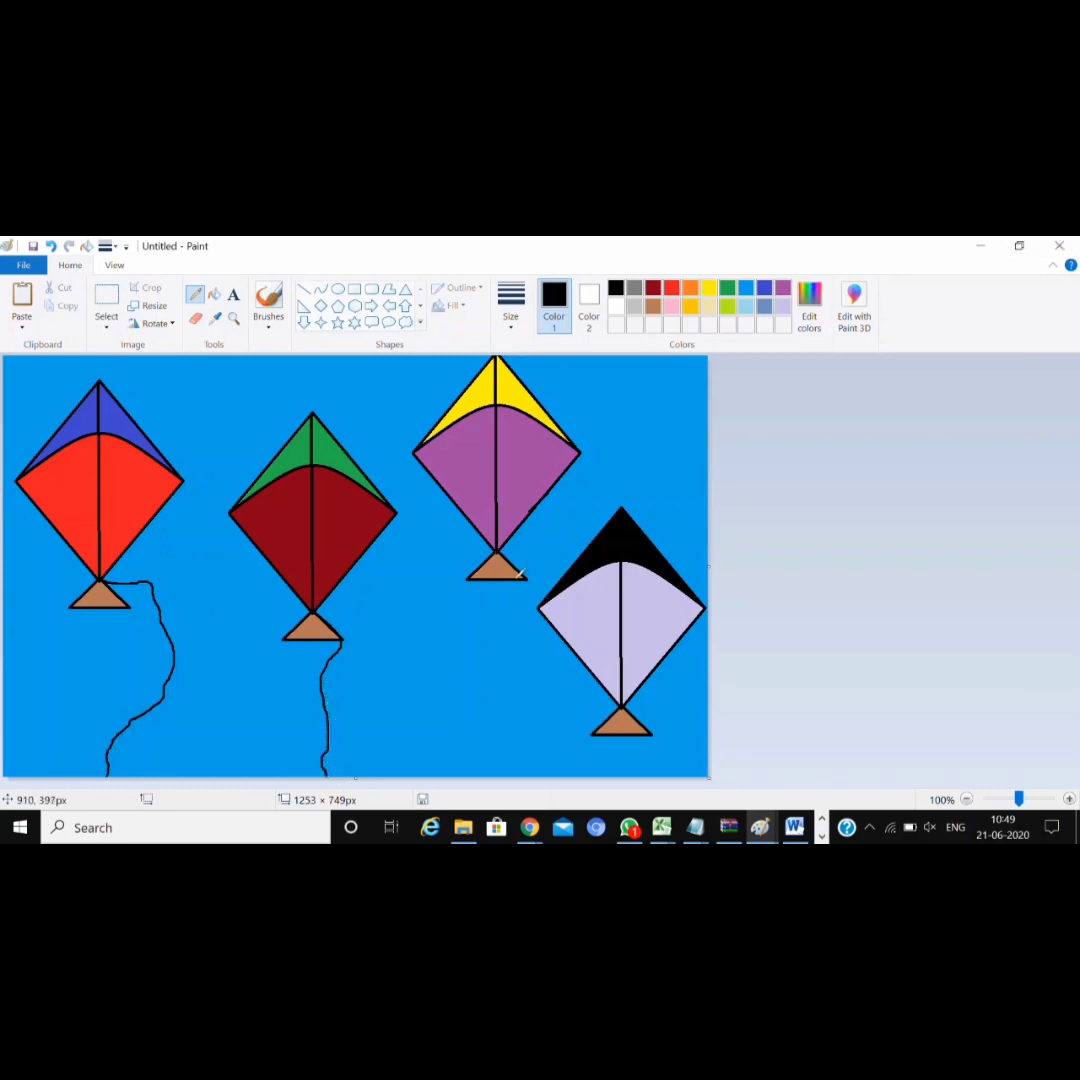
mouse_move(511, 604)
left_mouse_down()
mouse_move(520, 646)
mouse_move(510, 730)
mouse_move(525, 770)
left_mouse_up()
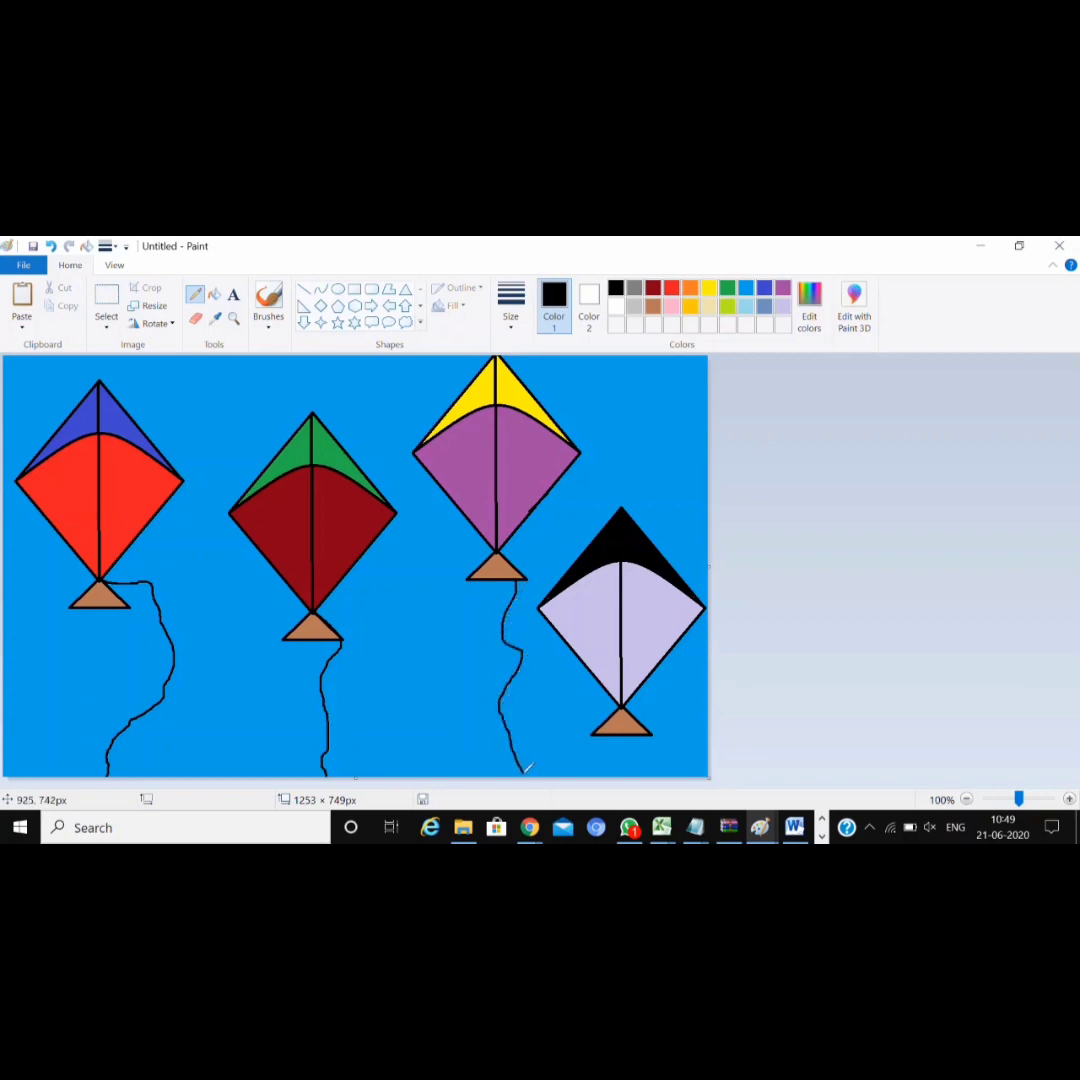
left_click_drag(627, 733, 640, 775)
- Recolour both lower sections of the fourth kite, below its curve, with indigo
left_click(746, 289)
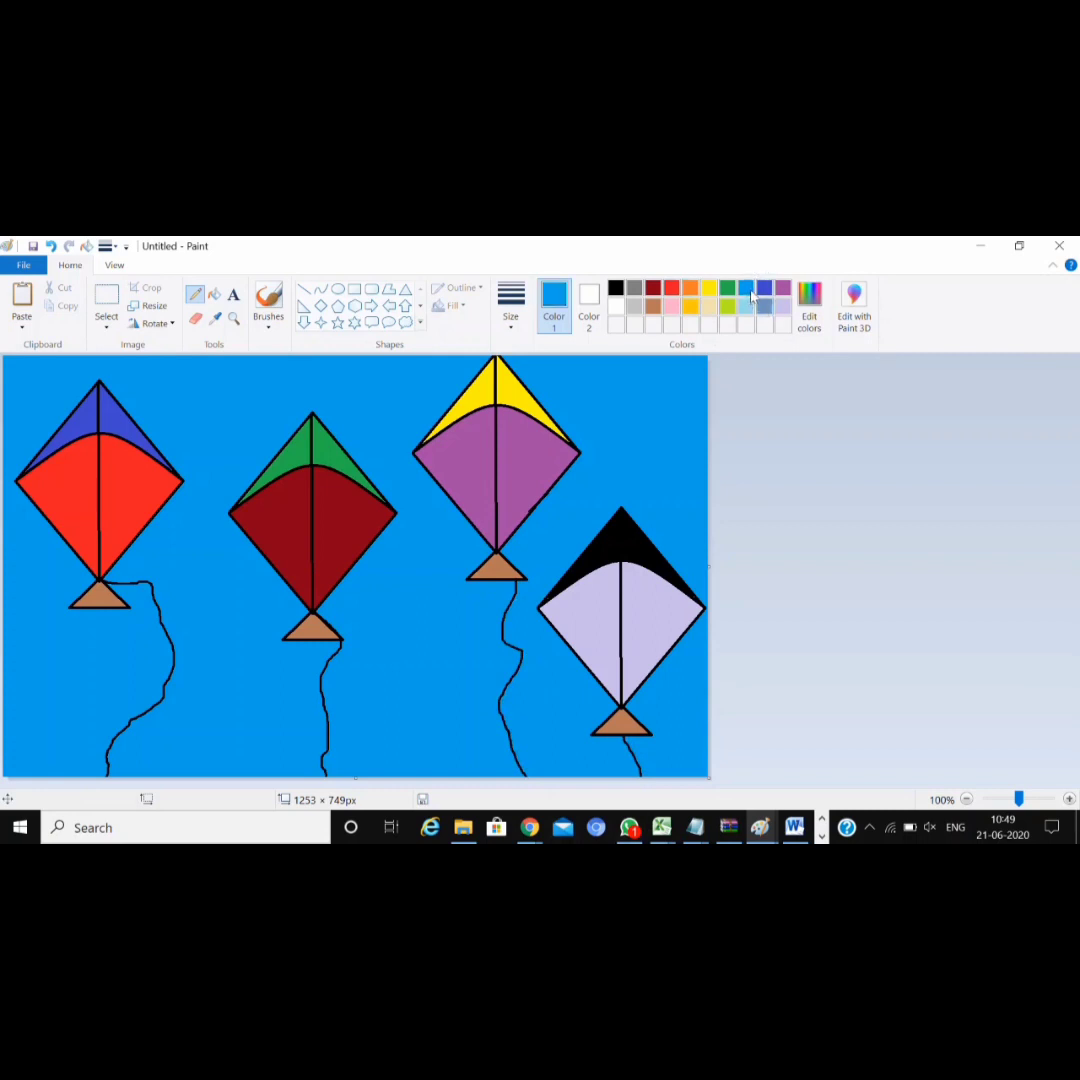
left_click(765, 289)
left_click(214, 294)
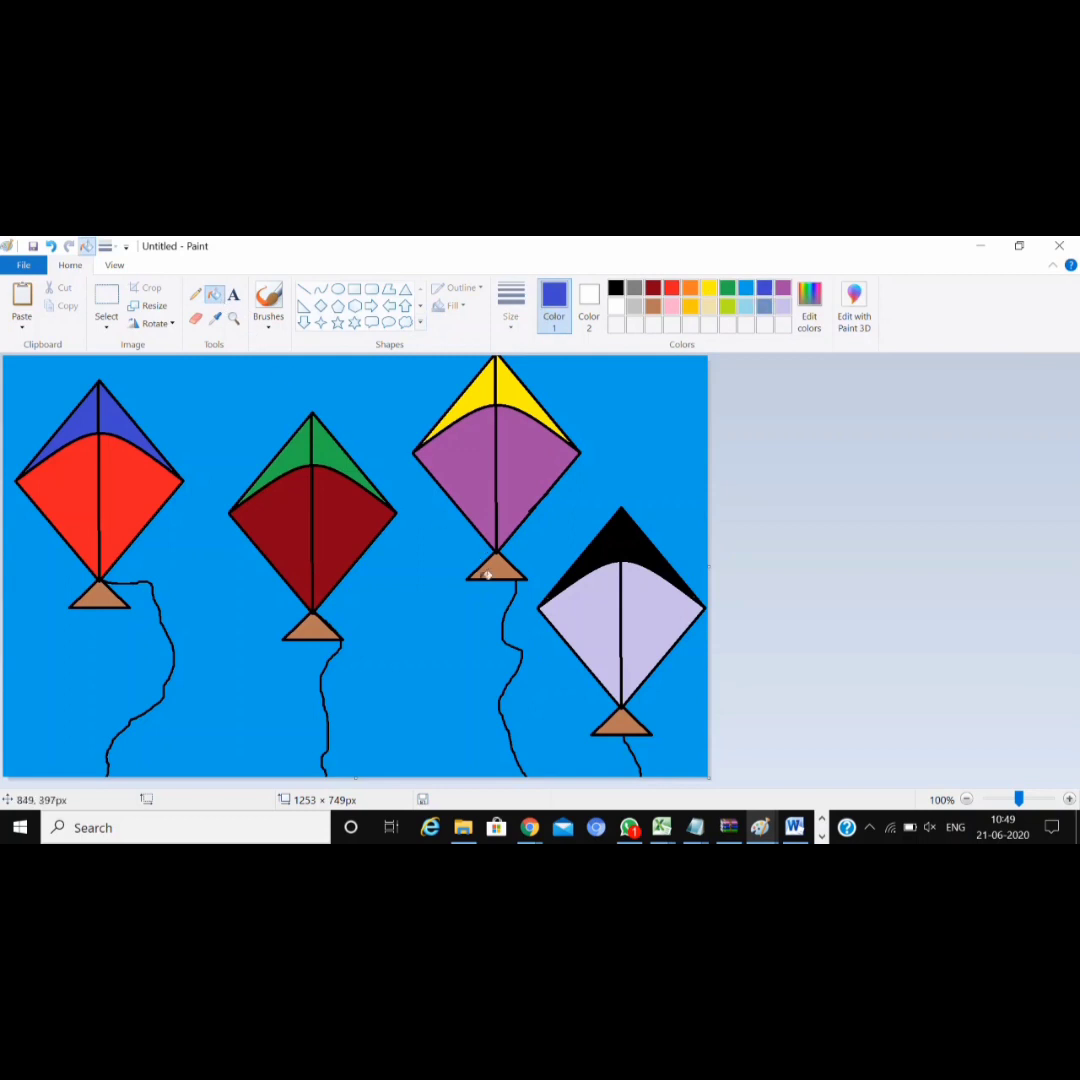
left_click(580, 615)
left_click(675, 622)
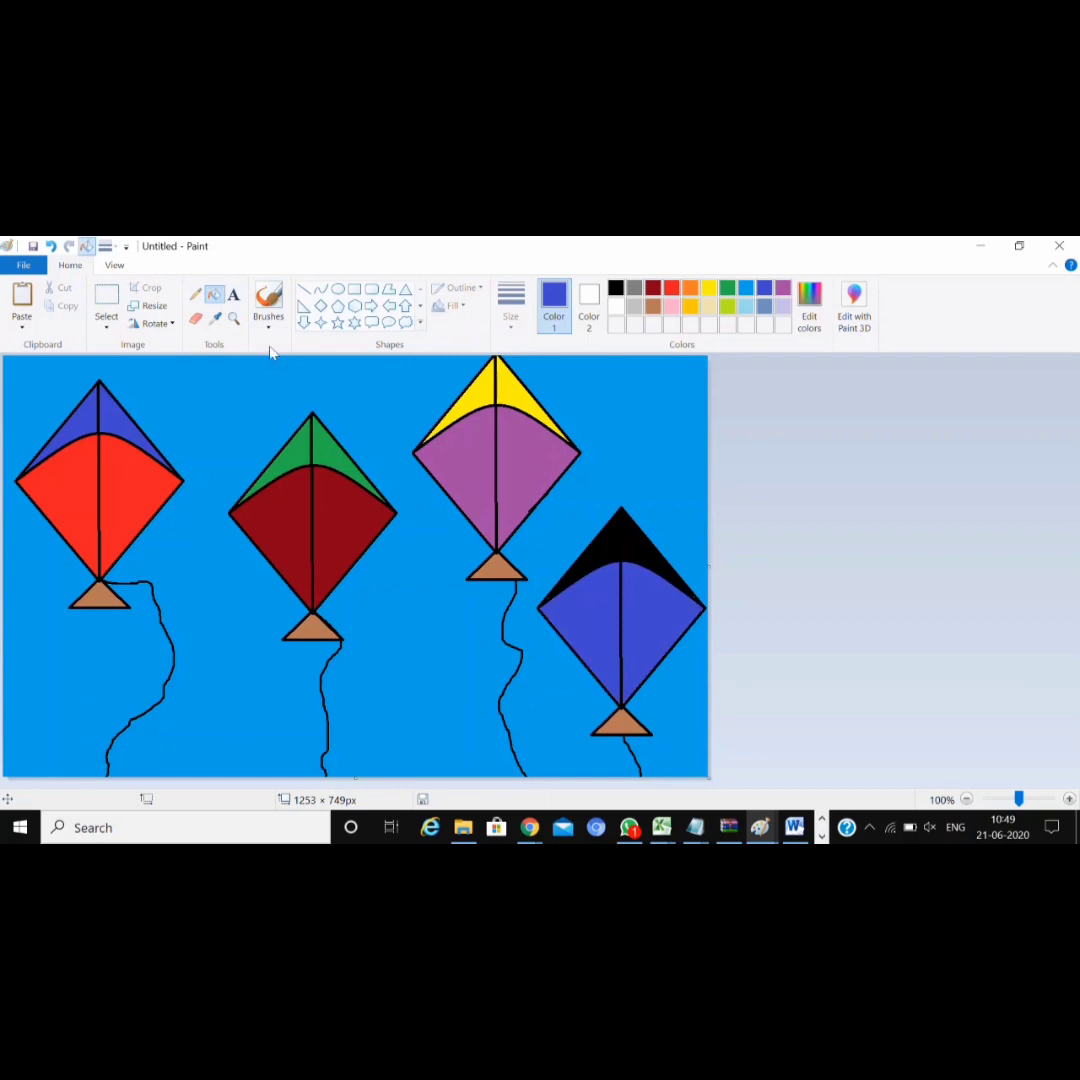
- Examine the finished kite drawing at several zoom levels, ending at 100%
left_click(418, 325)
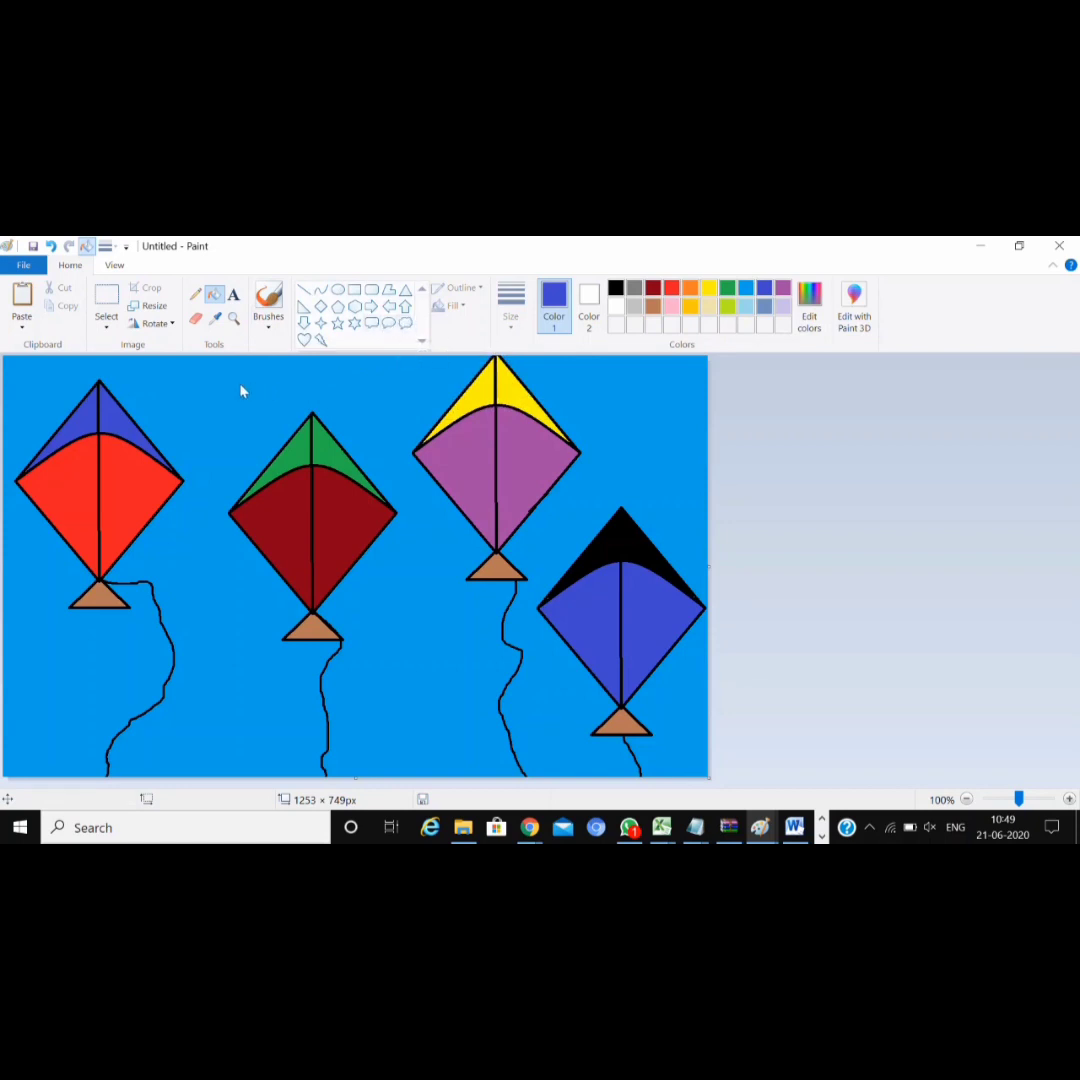
scroll(235, 390, "up", 1)
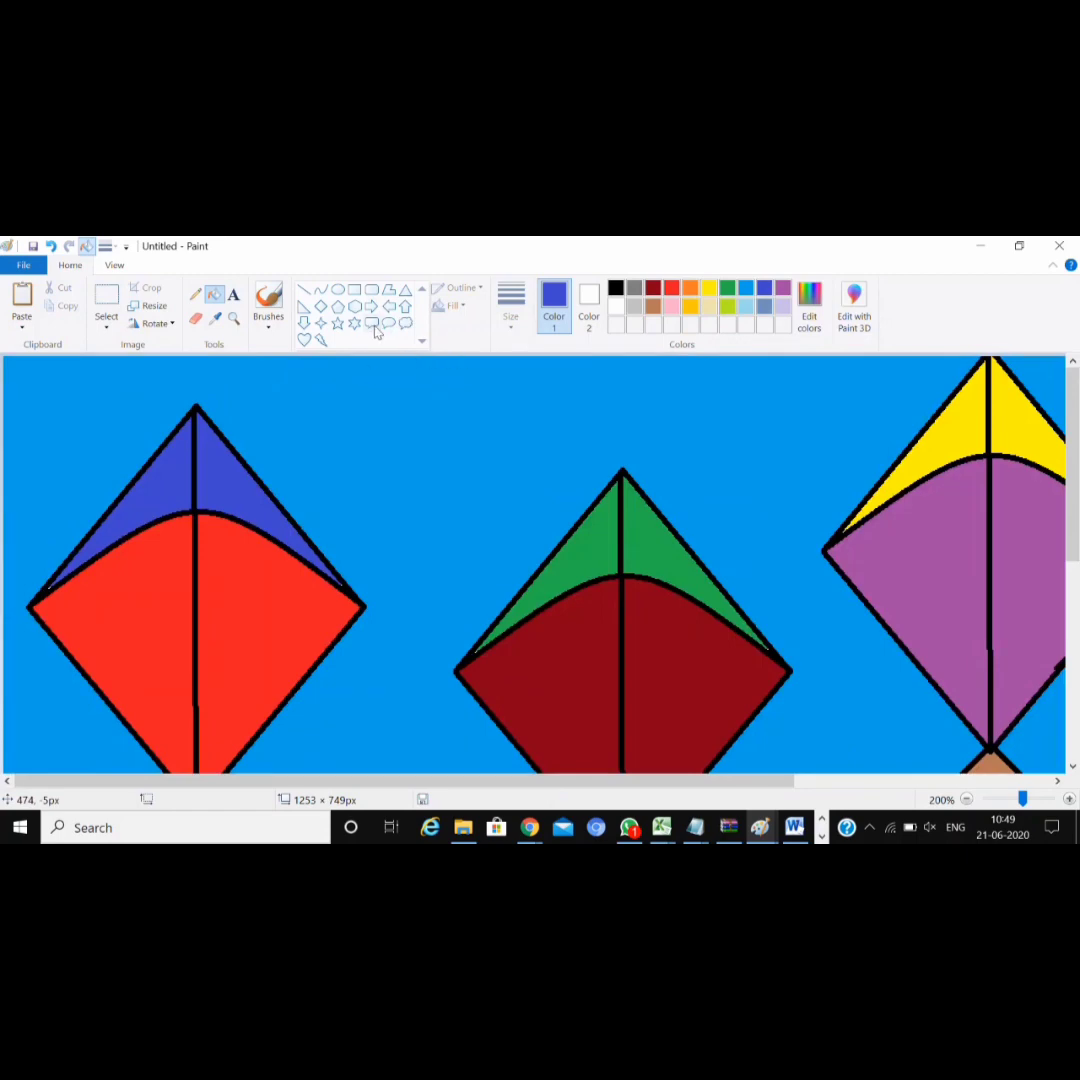
left_click(114, 265)
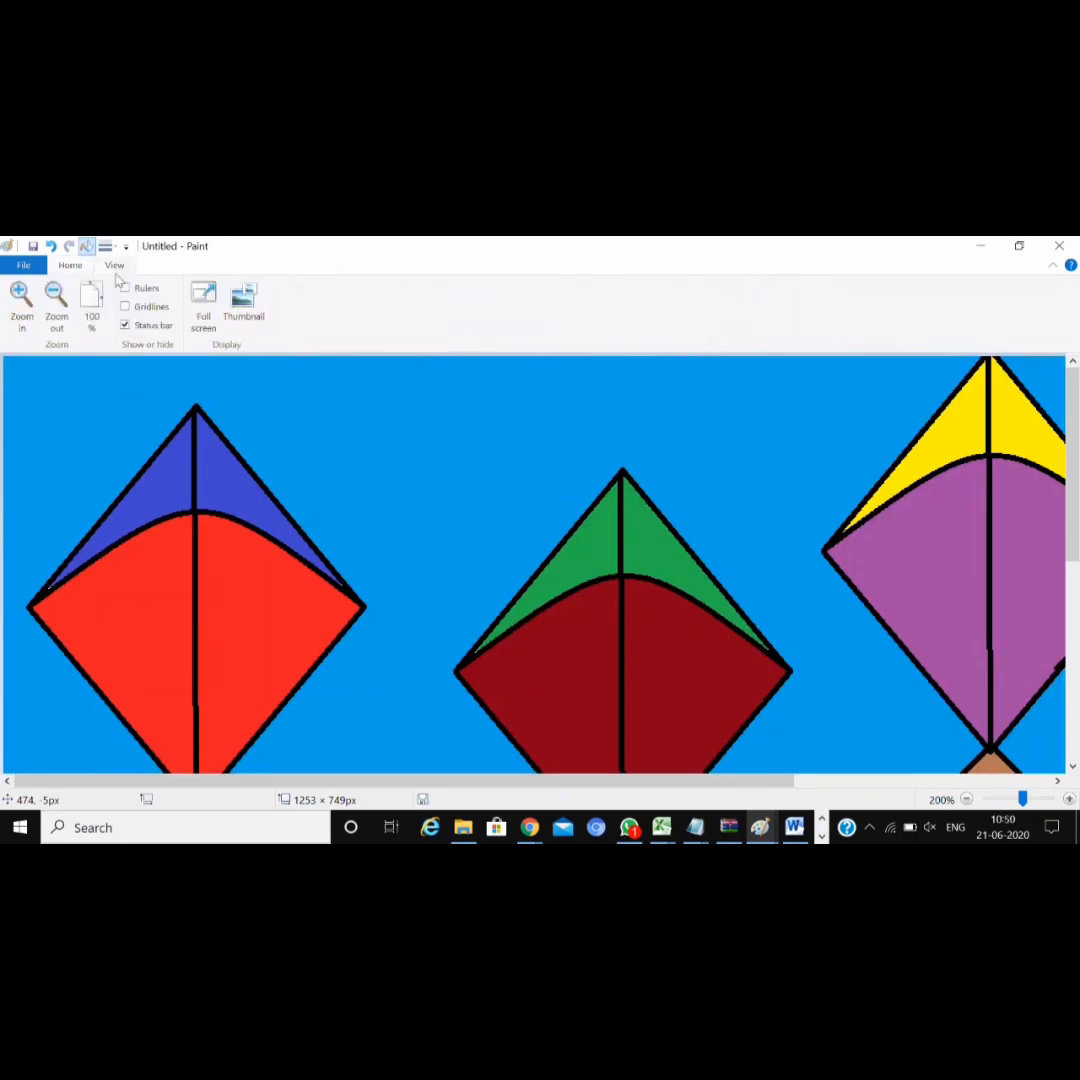
left_click(54, 322)
left_click(52, 323)
left_click(52, 323)
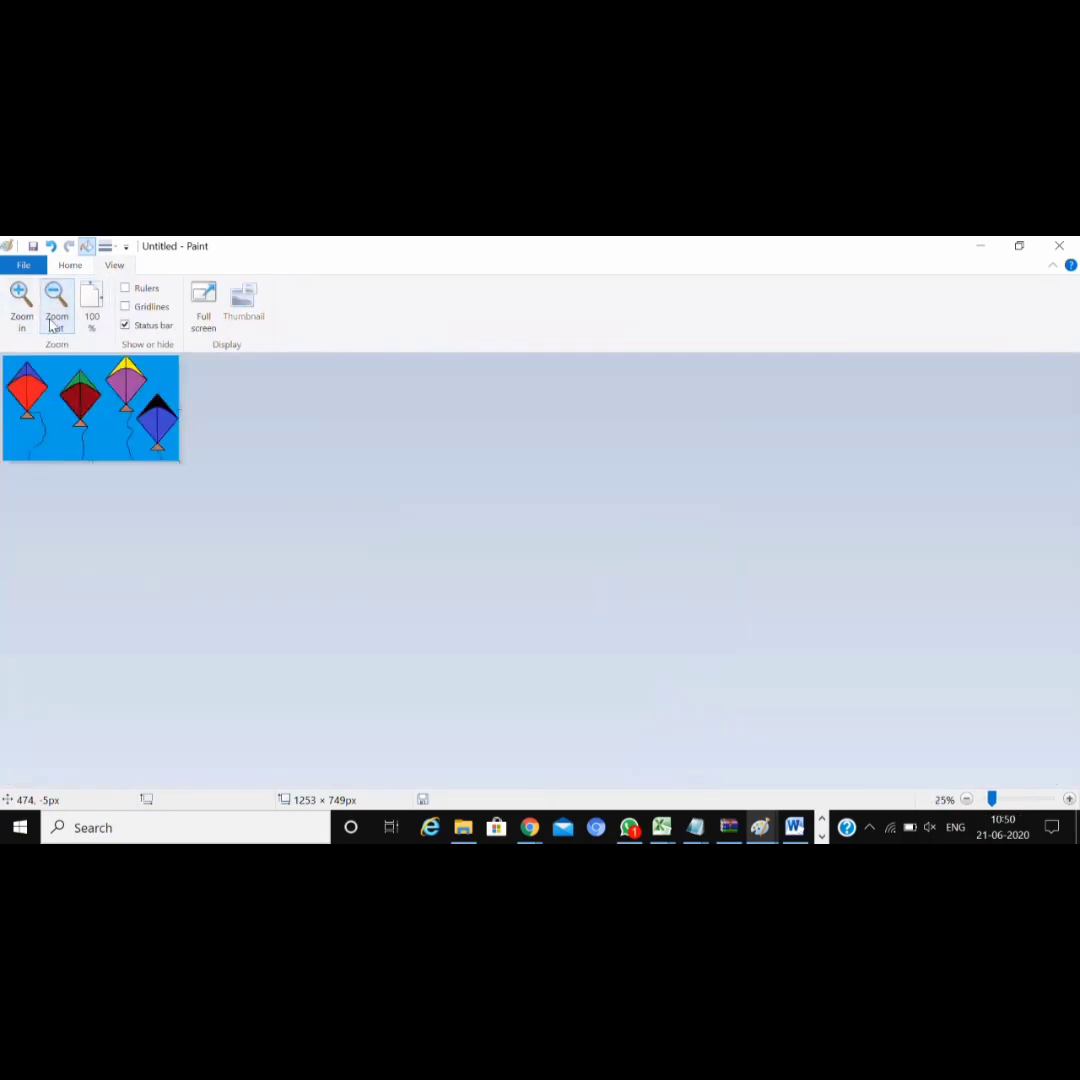
left_click(23, 318)
left_click(22, 318)
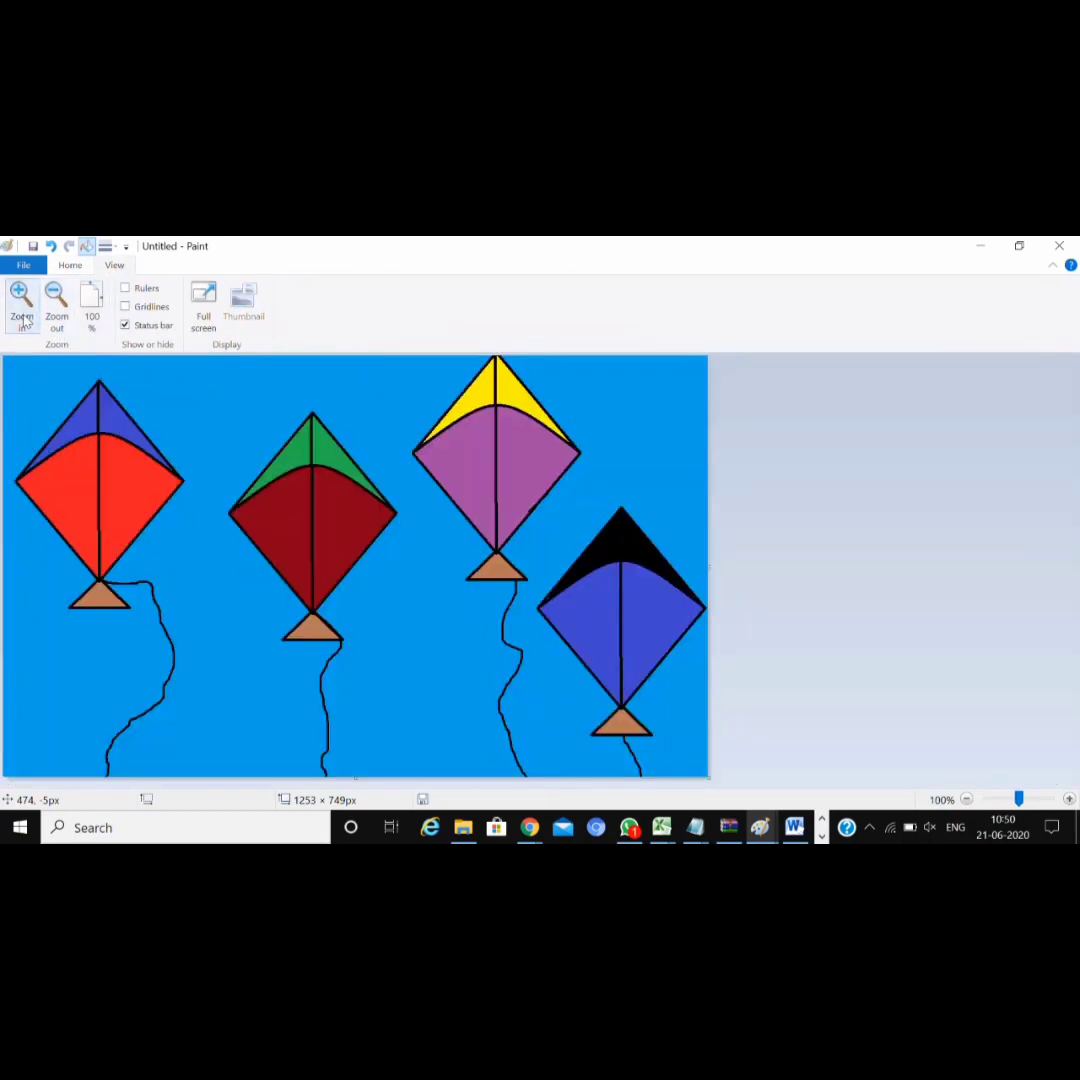
left_click(70, 266)
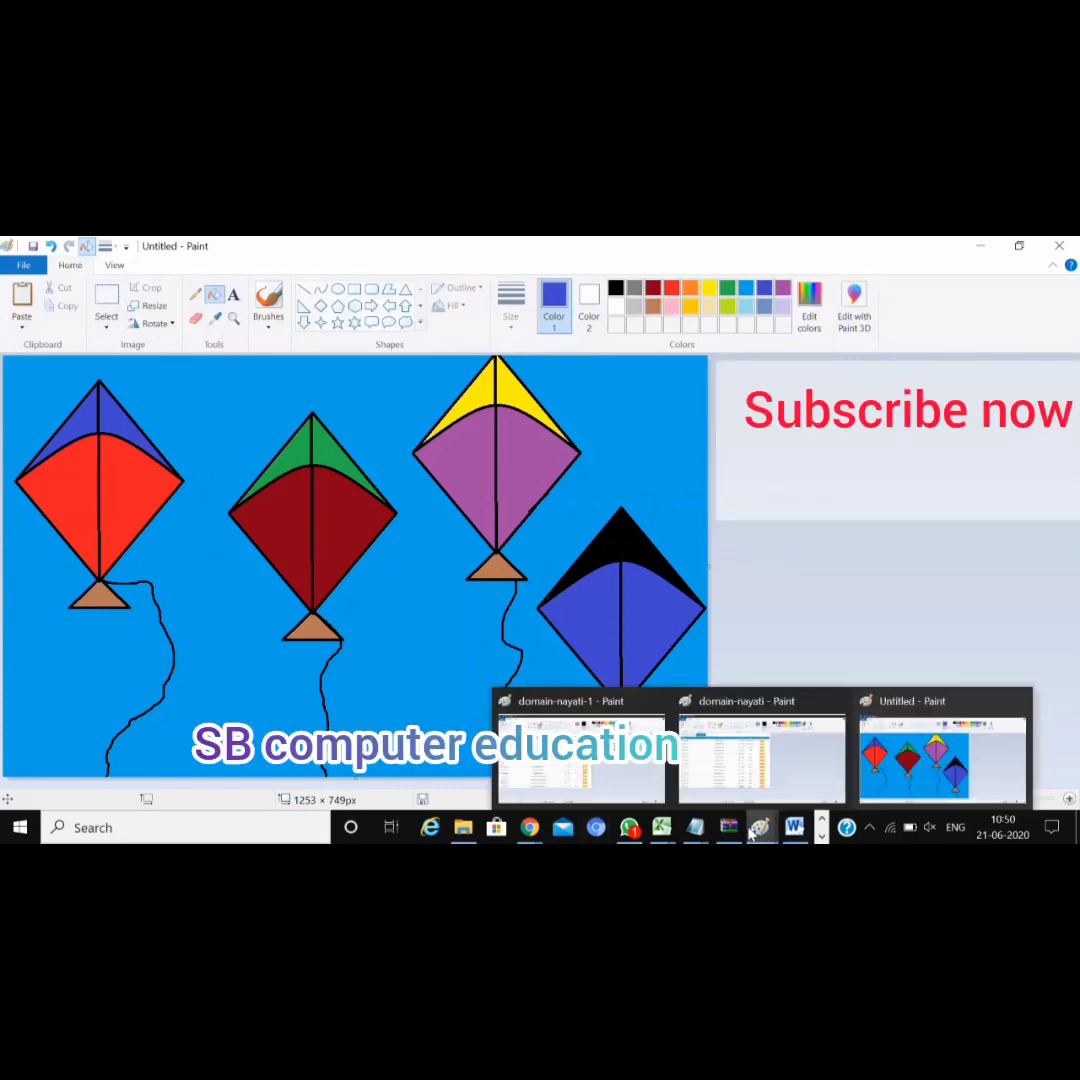
left_click(821, 836)
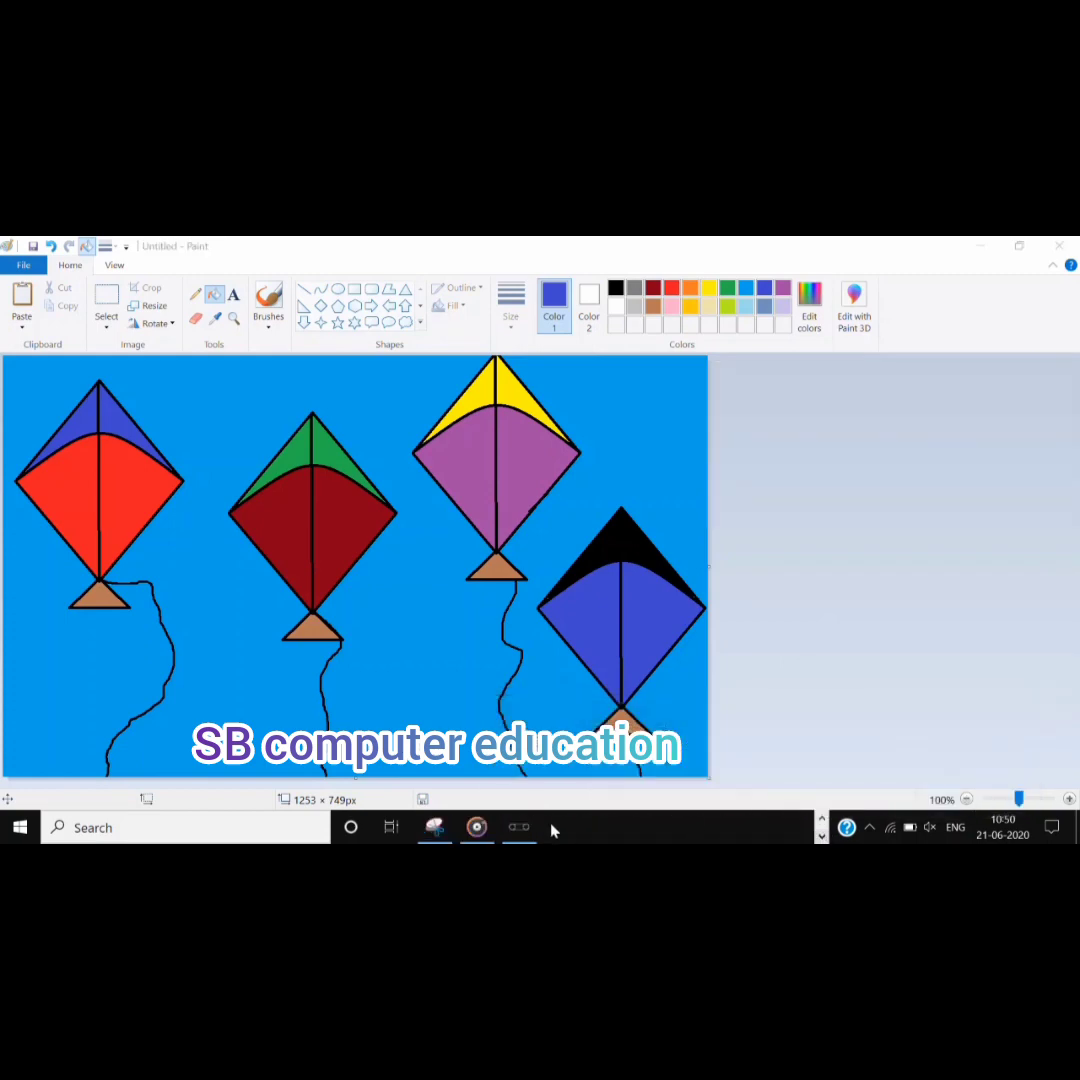